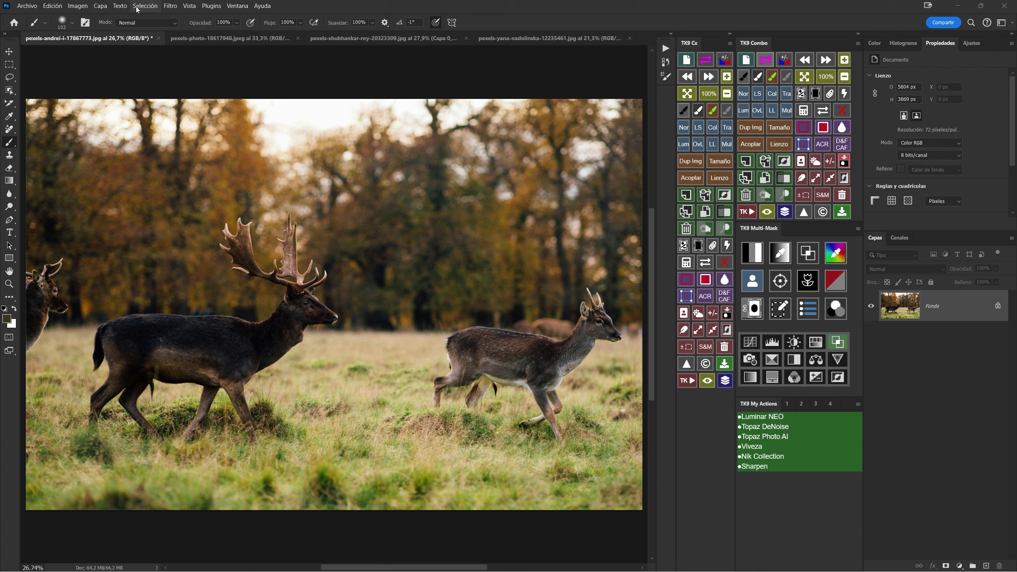
Step: Open the Capa menu over the single-layer deer photo
left_click(100, 6)
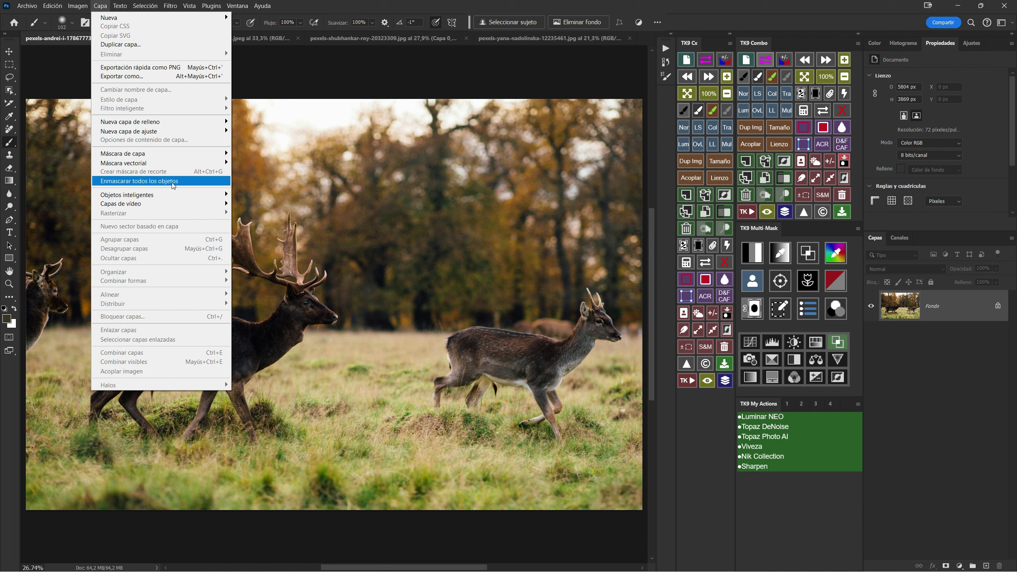
Step: Run Enmascarar todos los objetos to split the deer photo into groups Fondo Objeto 1–5
left_click(173, 182)
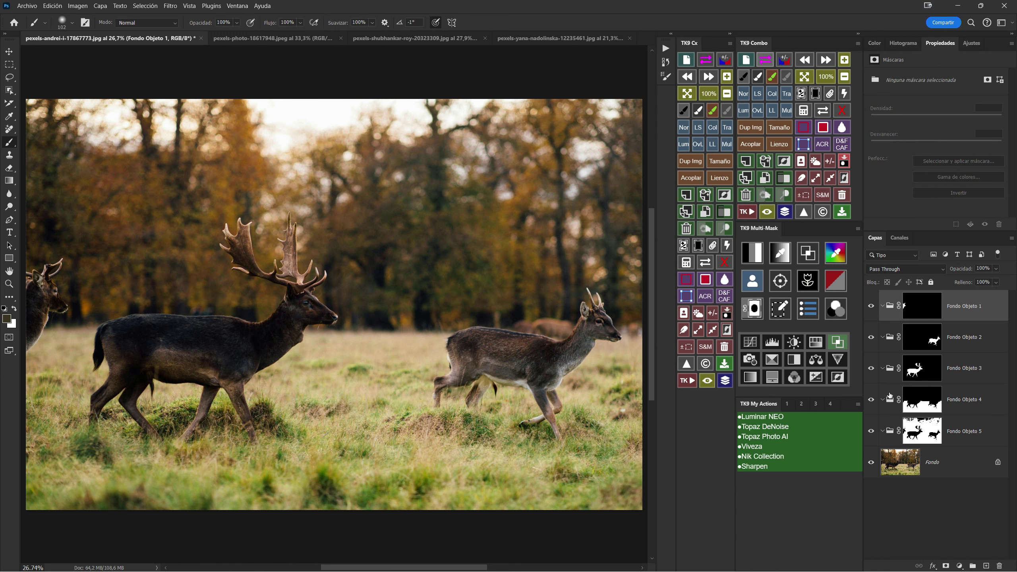
left_click(922, 429)
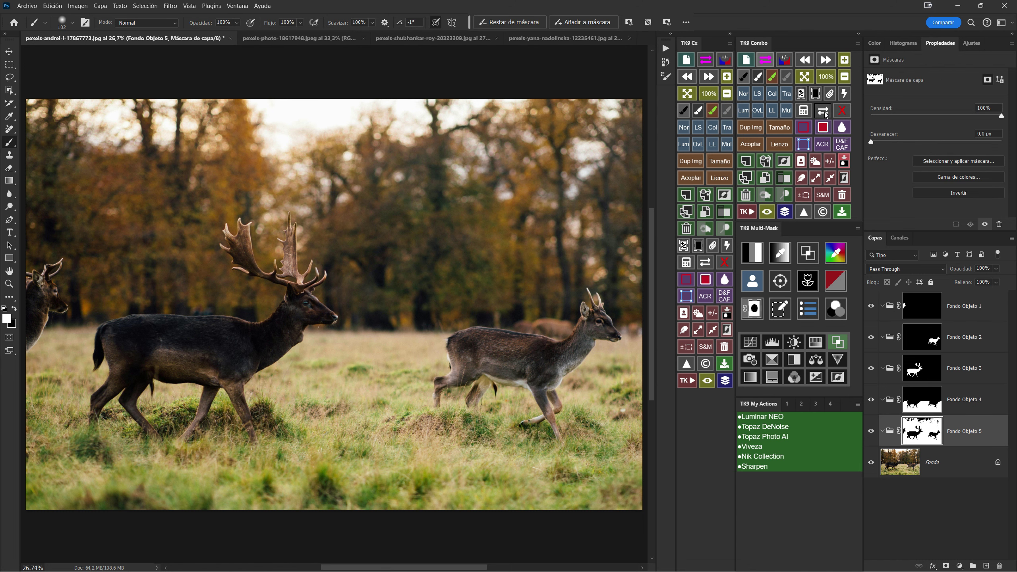
left_click(823, 110)
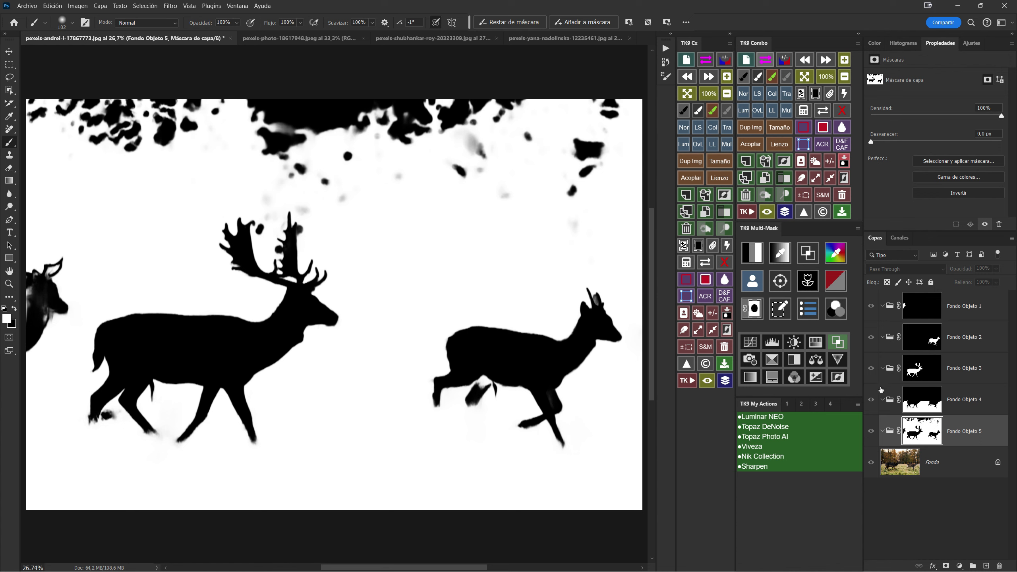
left_click(823, 111)
left_click(926, 402)
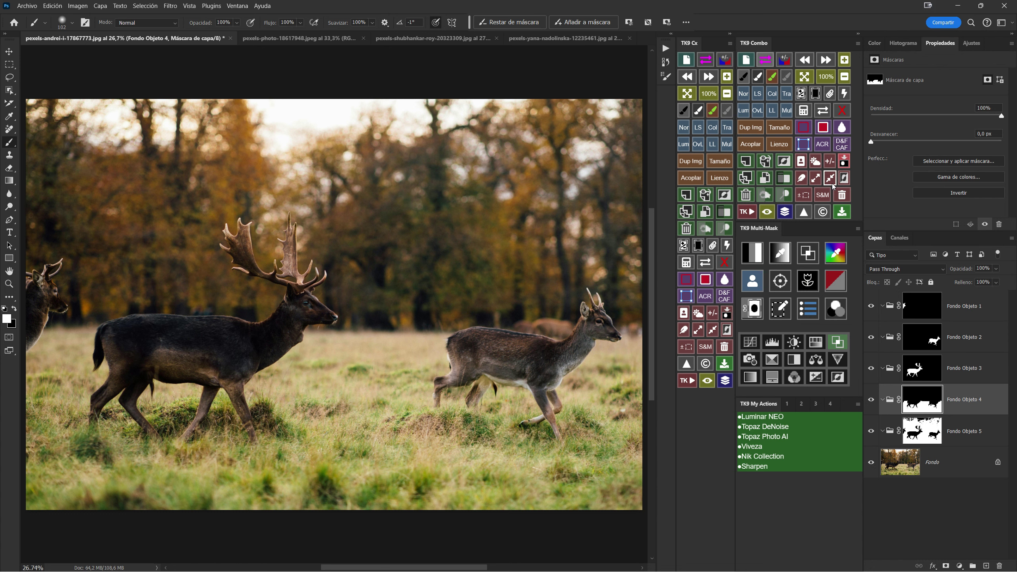
left_click(823, 126)
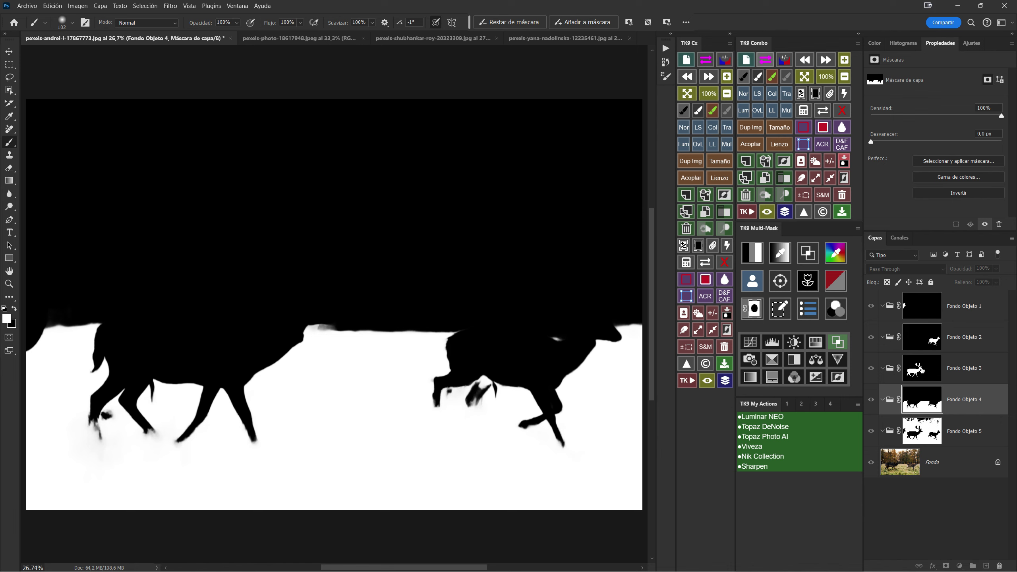
left_click(922, 368)
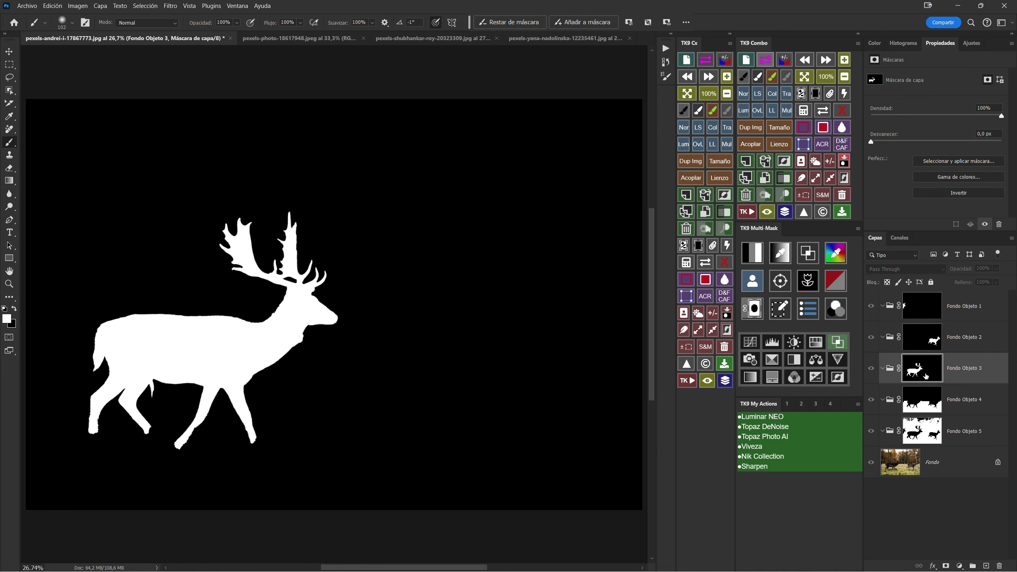
left_click(922, 341, "alt")
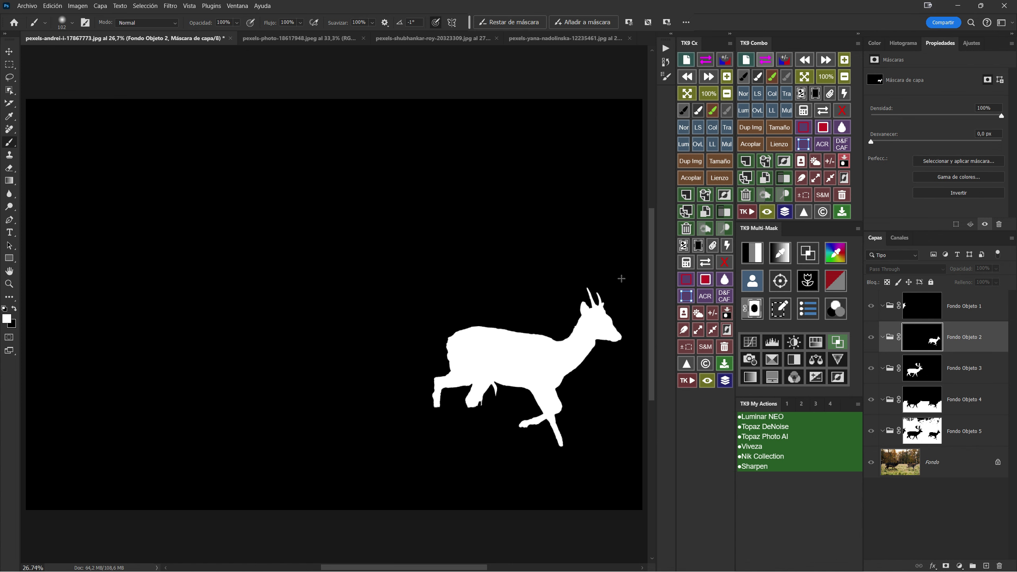
left_click(926, 305, "alt")
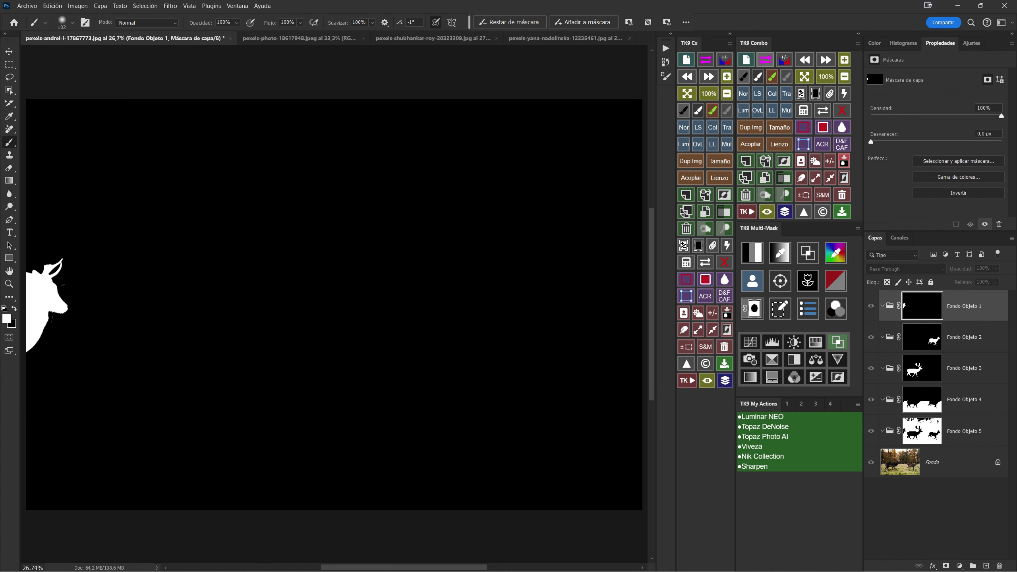
left_click(824, 111)
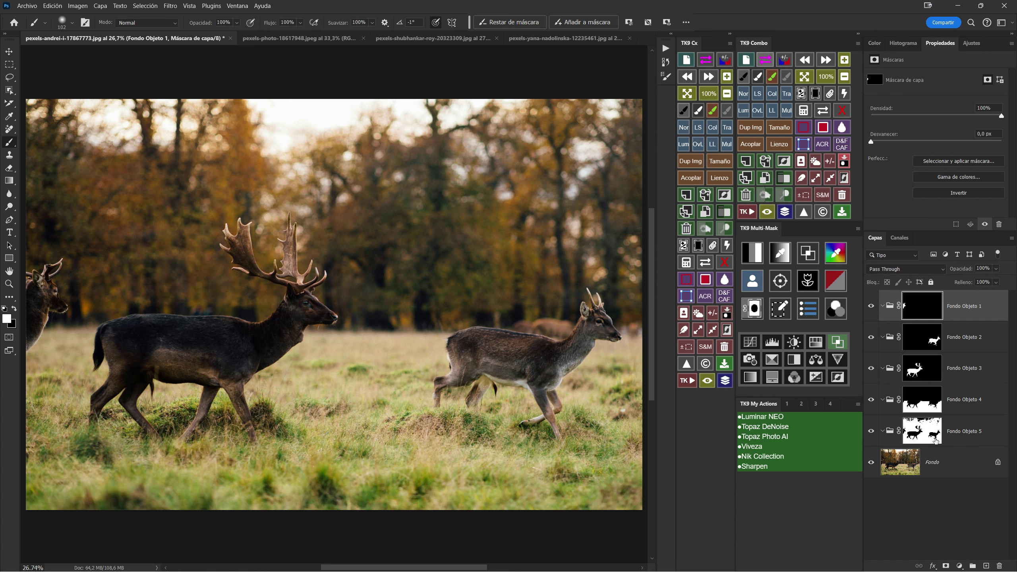
Step: Paint the dark blob and grey smudge above the antlers white on Fondo Objeto 5's mask
left_click(937, 441)
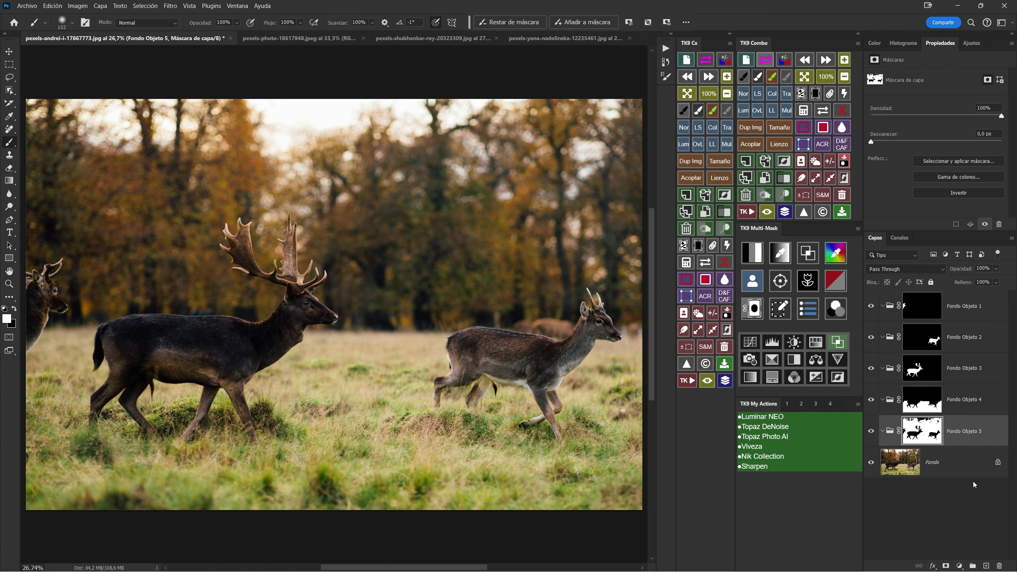
left_click(823, 110)
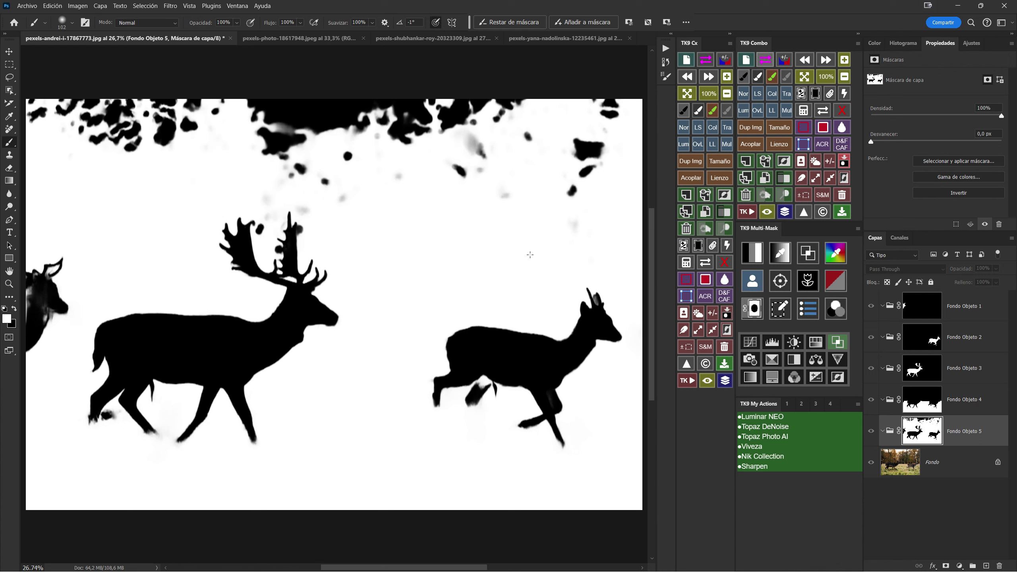
left_click_drag(530, 254, 545, 254)
left_click(572, 191)
left_click(308, 205)
Step: Dock the Tools bar beside the right-hand panels and return to the colour photo view
left_click_drag(10, 43, 145, 50)
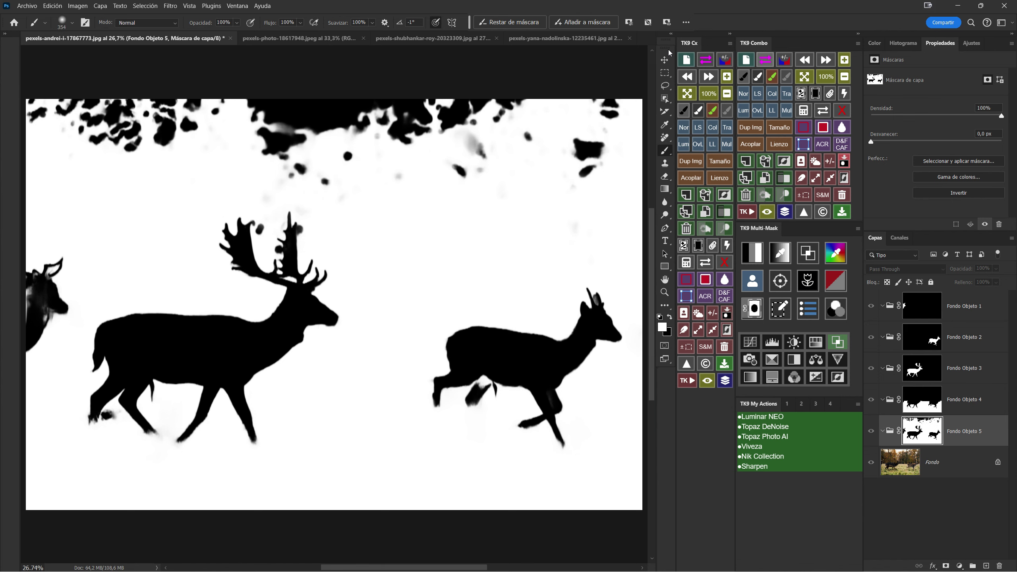
left_click_drag(660, 51, 680, 95)
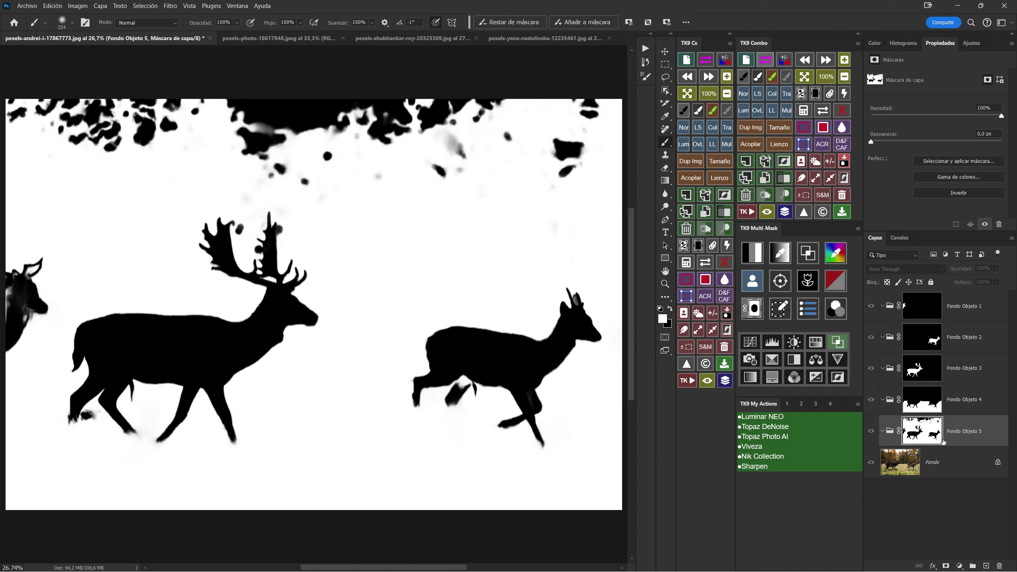
left_click(825, 112)
Step: Run Enmascarar todos los objetos on the pexels-photo-18617948 corridor photo
left_click(263, 37)
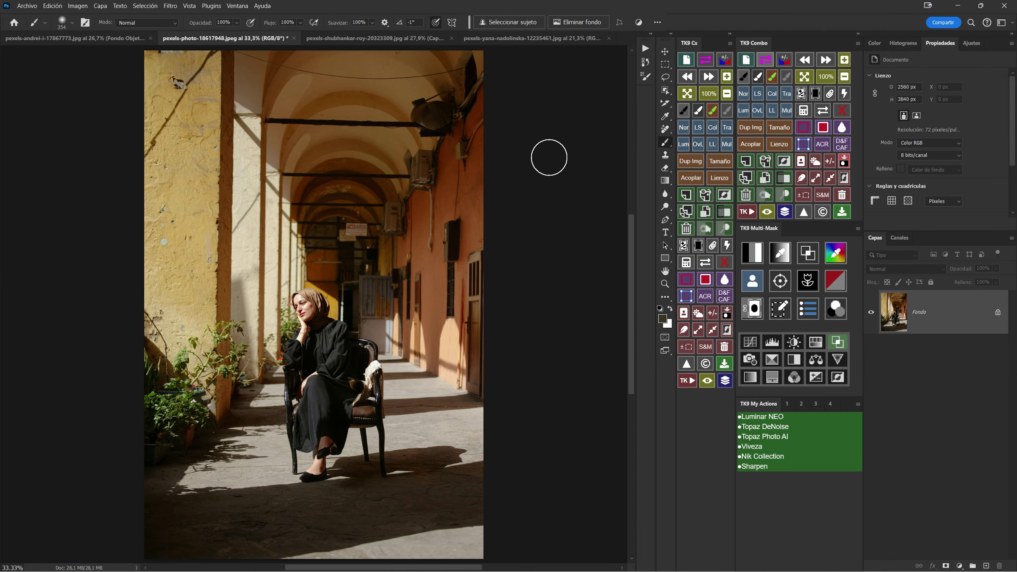
left_click(100, 5)
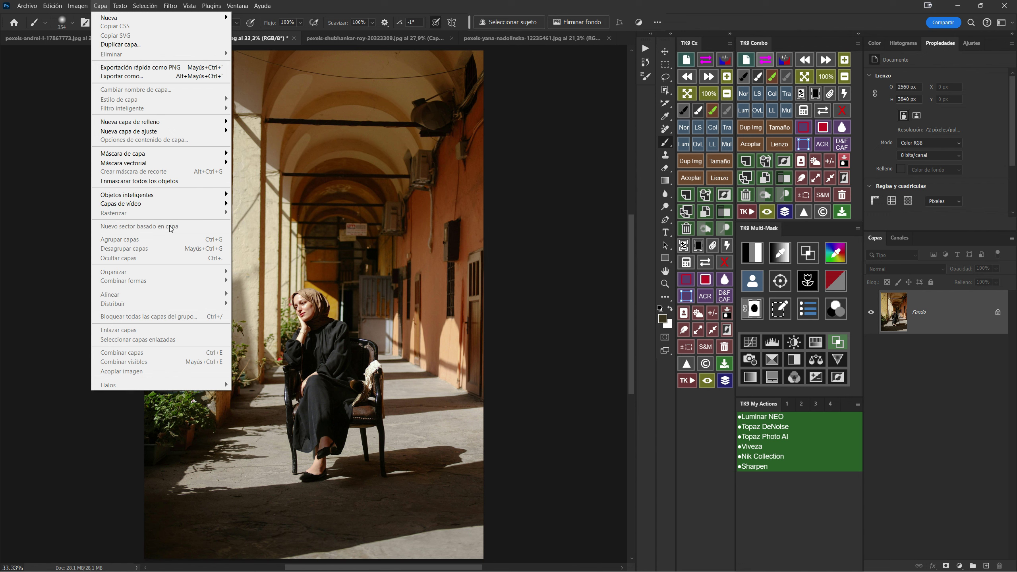
left_click(140, 181)
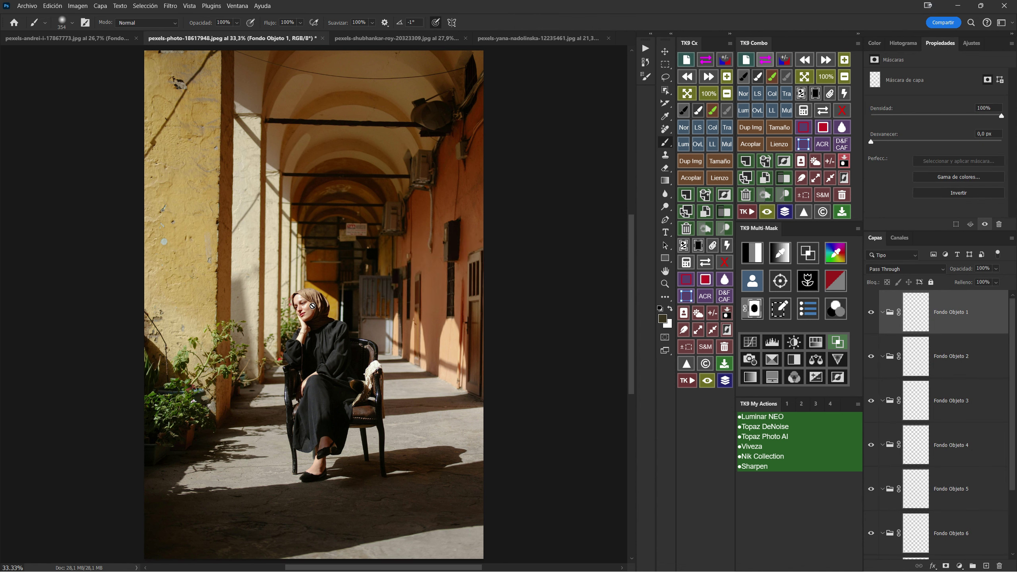
Step: Compare Fondo Objeto 6's mask against the colour photo by toggling the mask view
left_click(917, 531)
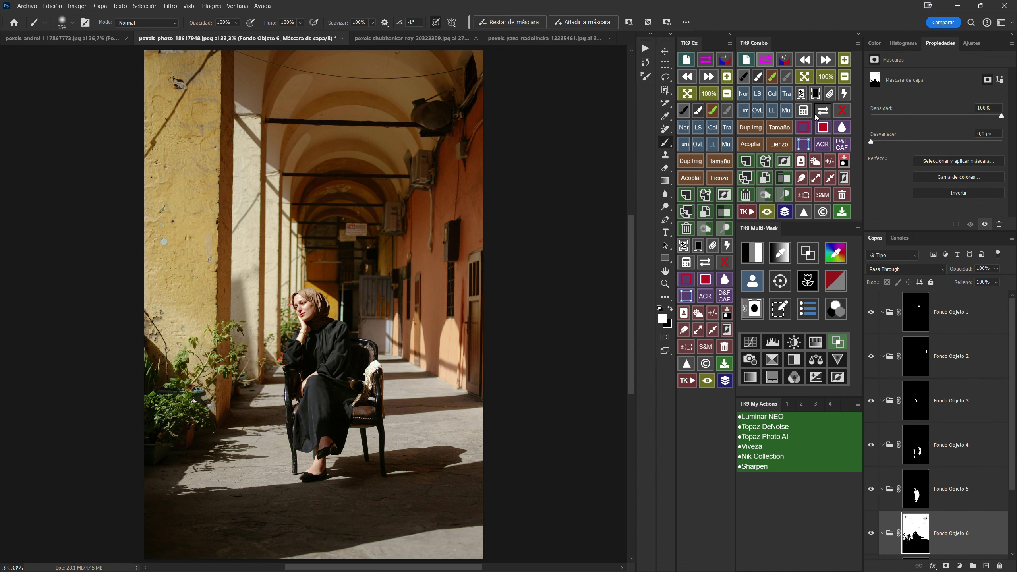
left_click(817, 115)
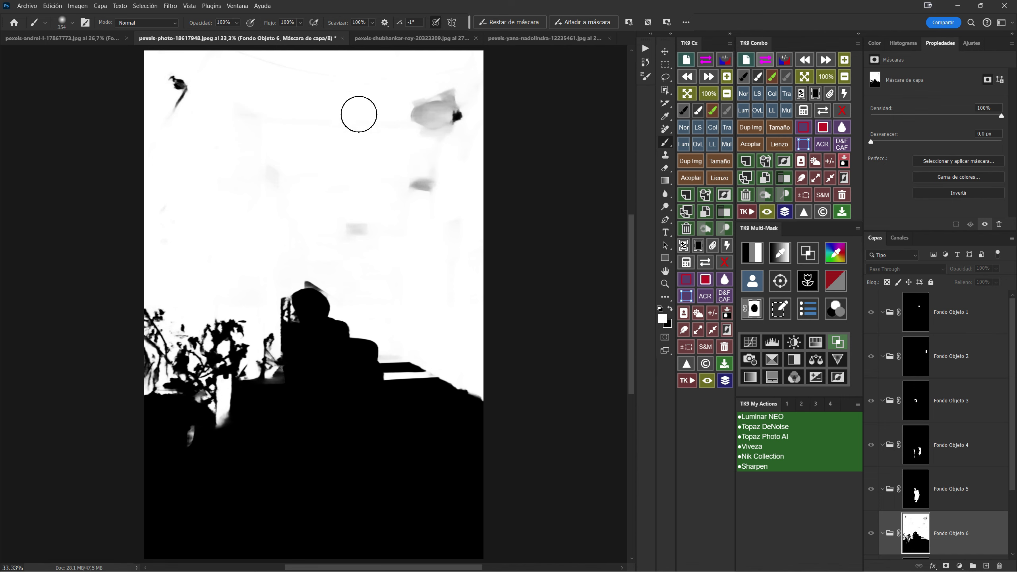
left_click(822, 114)
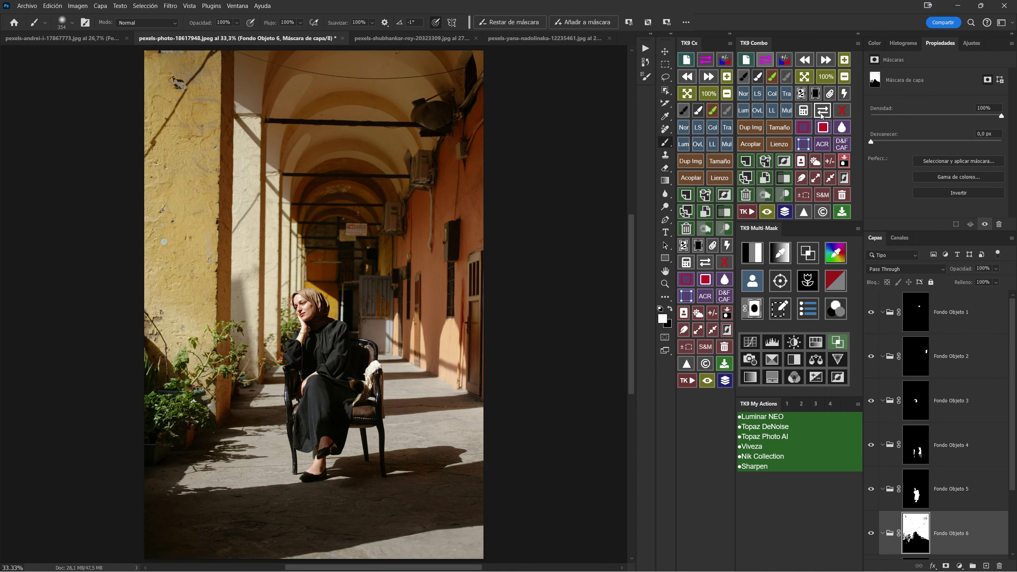
left_click(822, 114)
left_click(822, 115)
left_click(822, 114)
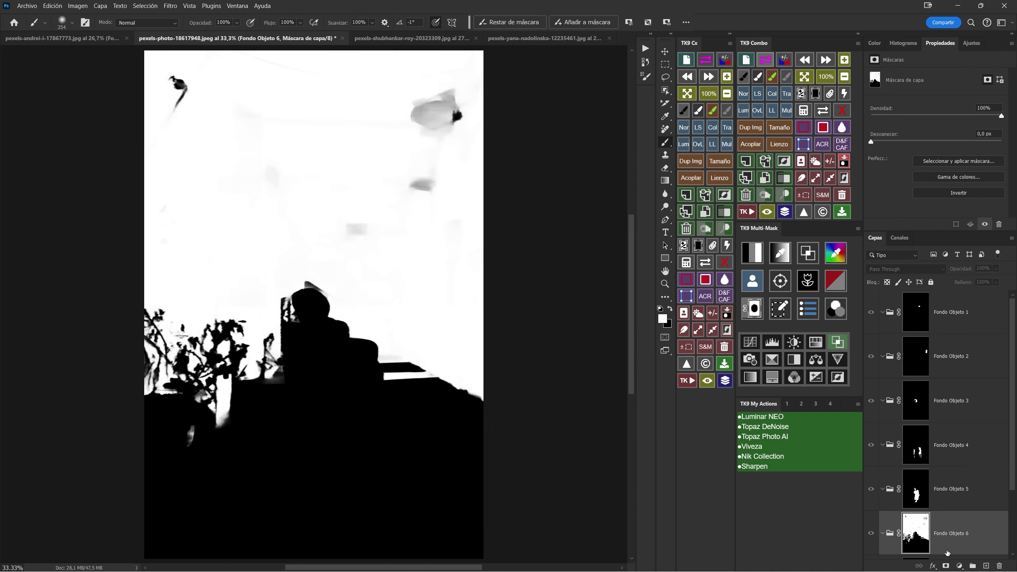
Step: Reveal the chair arm and shawl in Fondo Objeto 5's mask, then view Fondo Objeto 4's mask
left_click(915, 481)
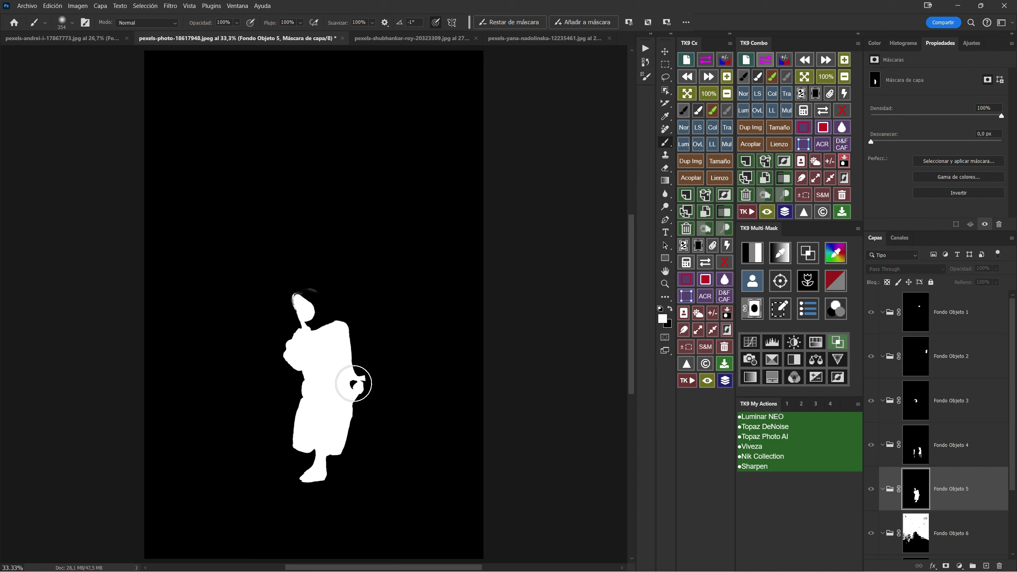
left_click(823, 110)
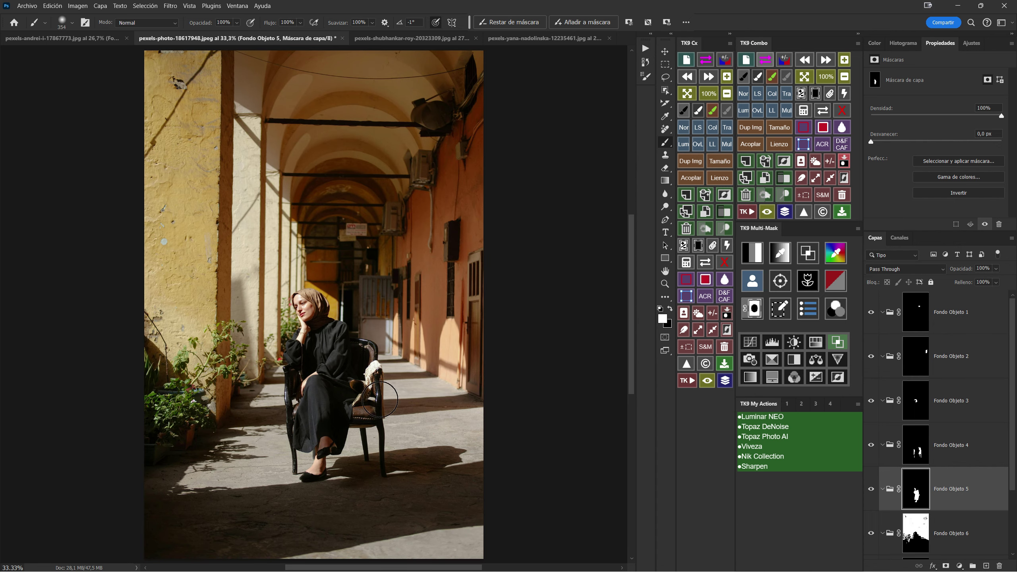
left_click_drag(365, 396, 377, 400)
left_click(923, 454)
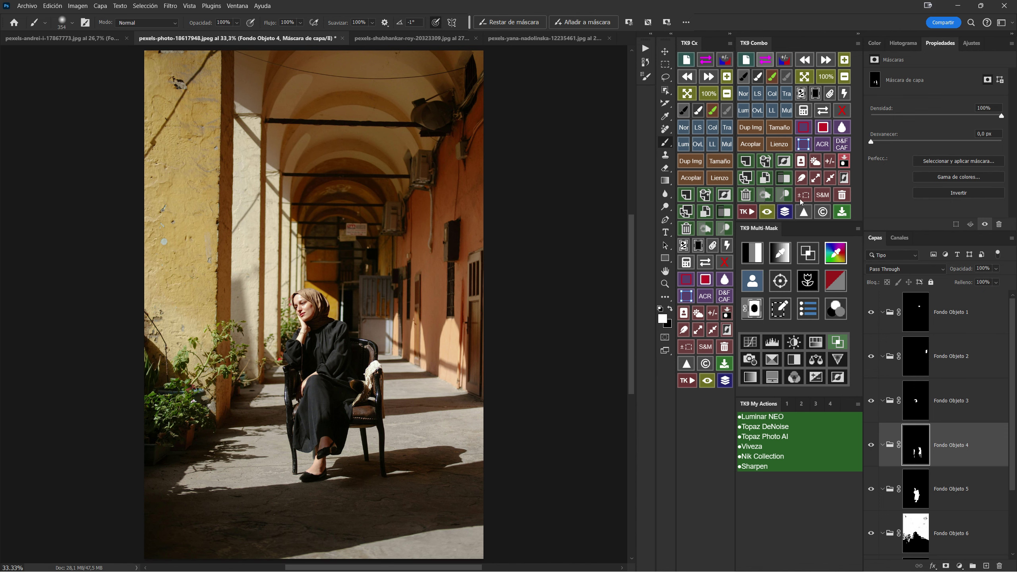
left_click(822, 110)
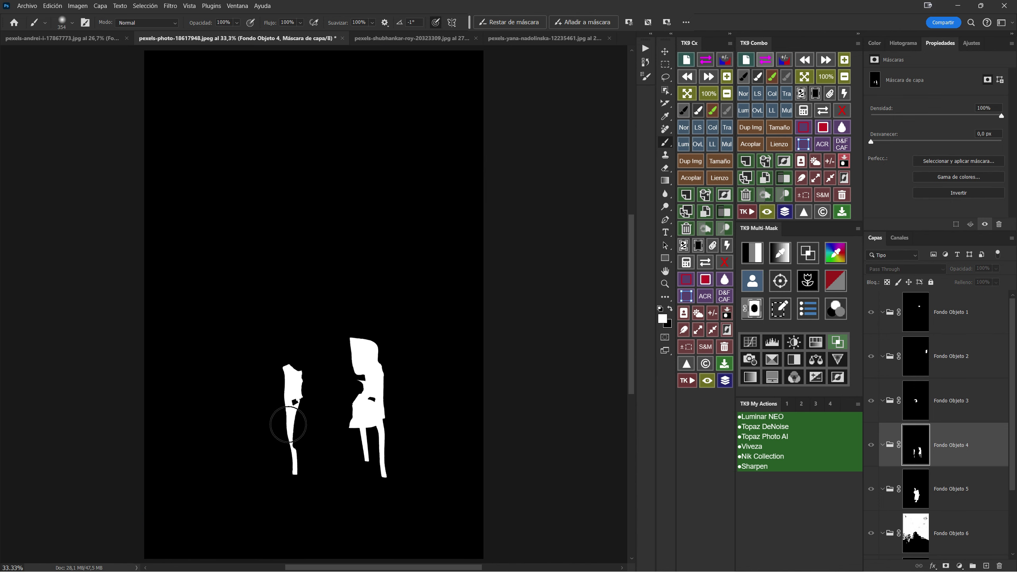
Step: Inspect the Fondo Objeto 3, 5 and 2 masks, then return to the colour view
left_click(917, 401)
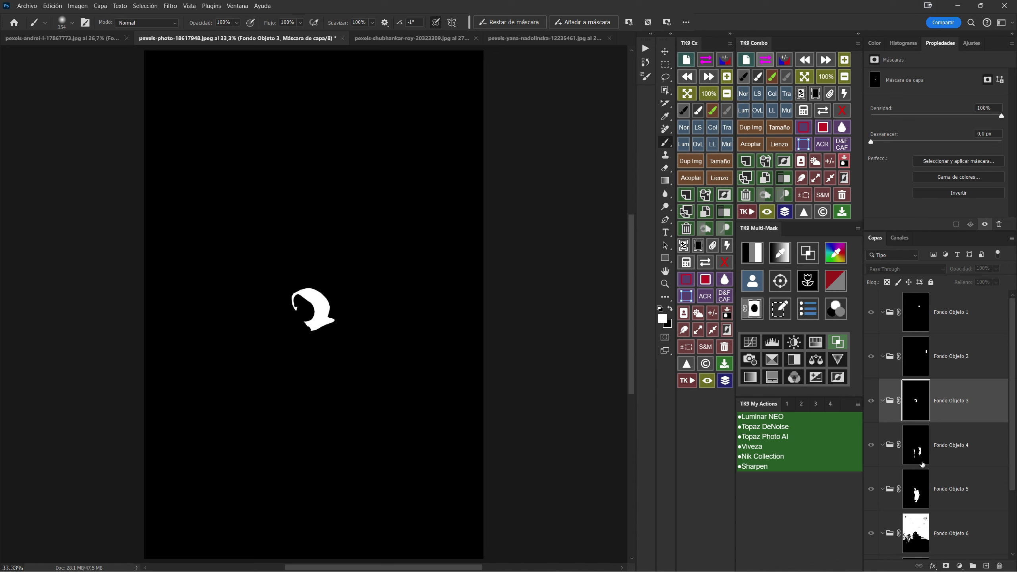
left_click(913, 492)
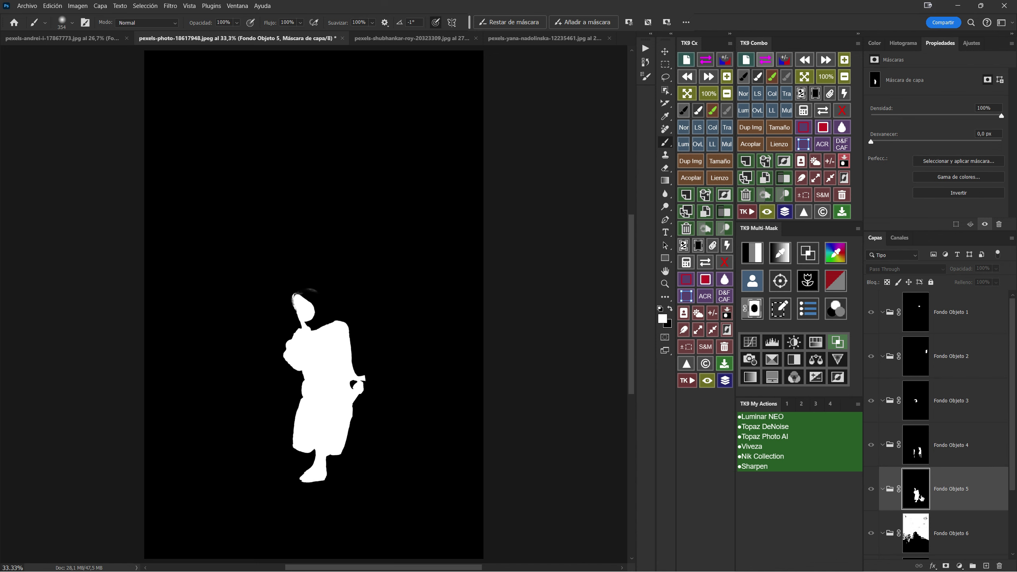
left_click(917, 405)
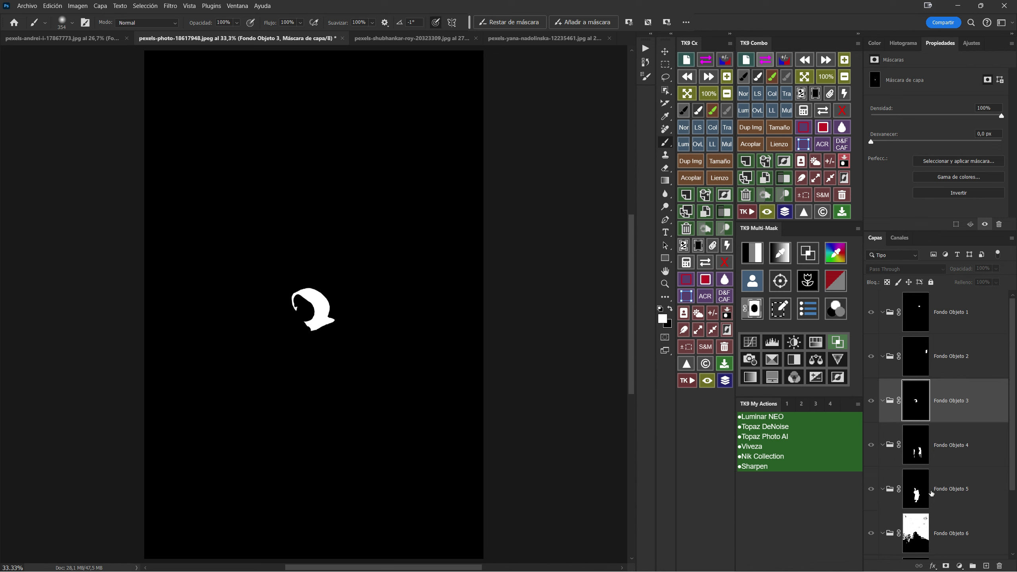
left_click(918, 359)
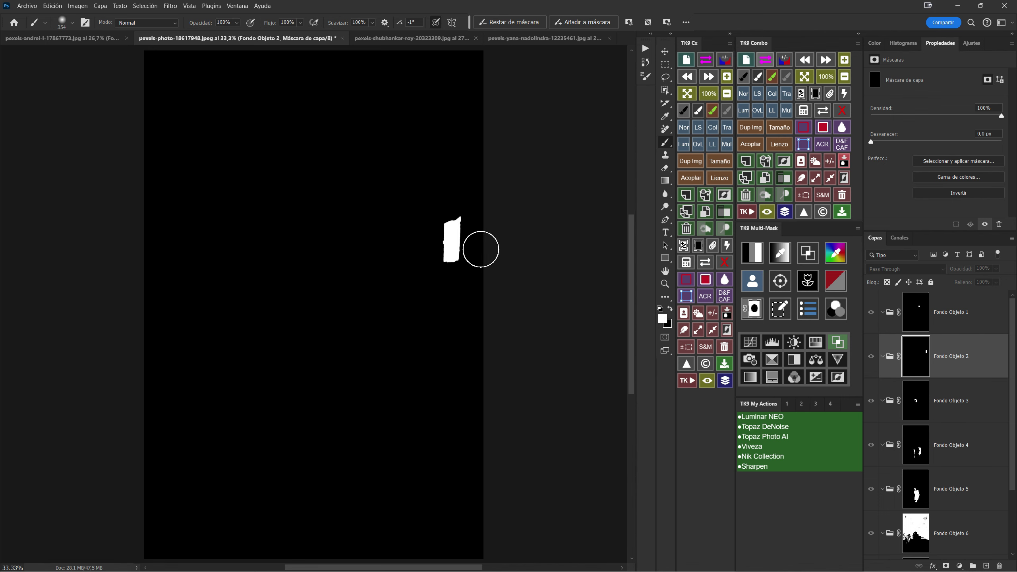
left_click(823, 110)
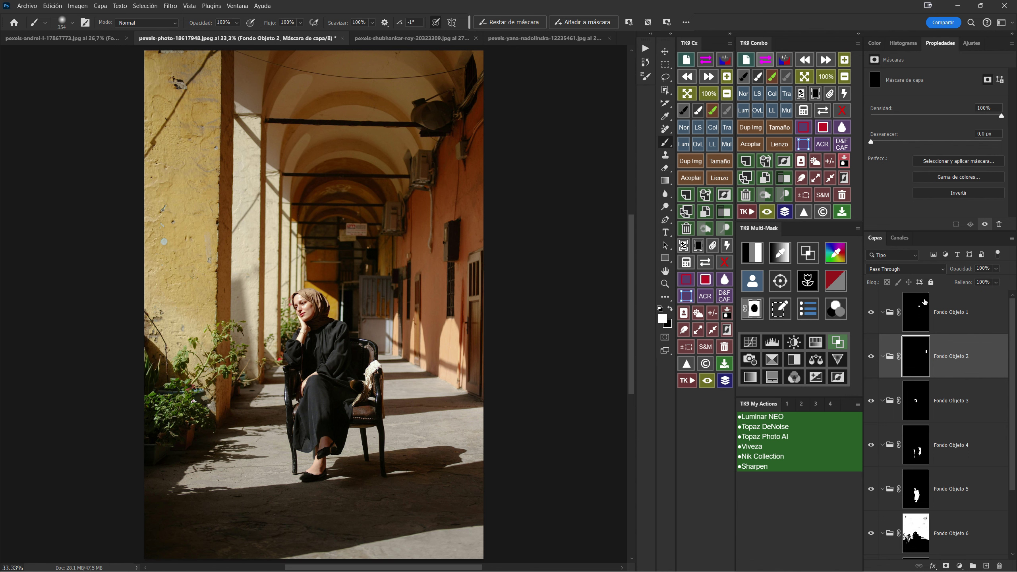
Step: Check Fondo Objeto 1's mask, then bring up the pexels-shubhankar-roy mountain lake photo
left_click(916, 313)
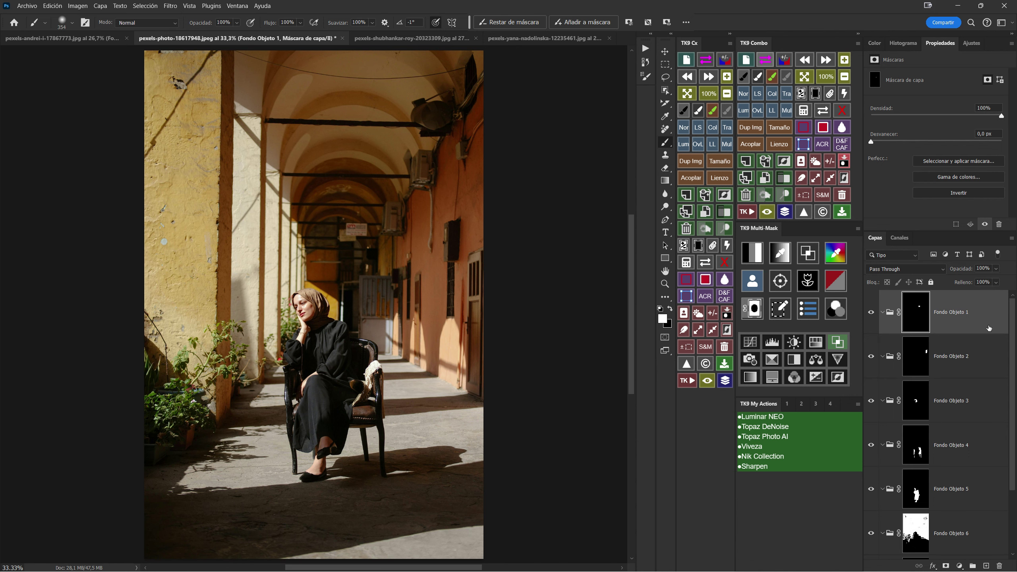
left_click(822, 112)
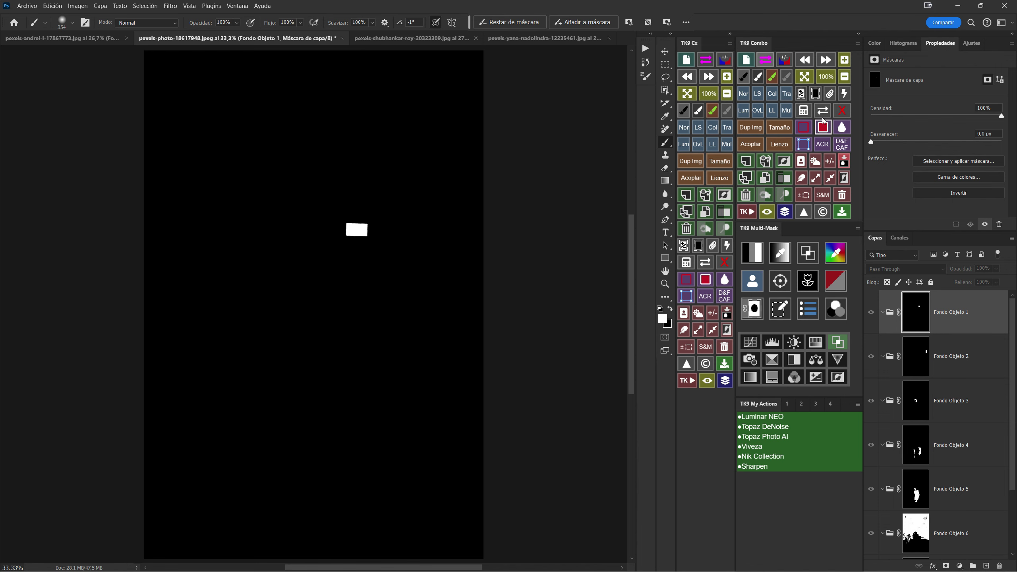
left_click(823, 111)
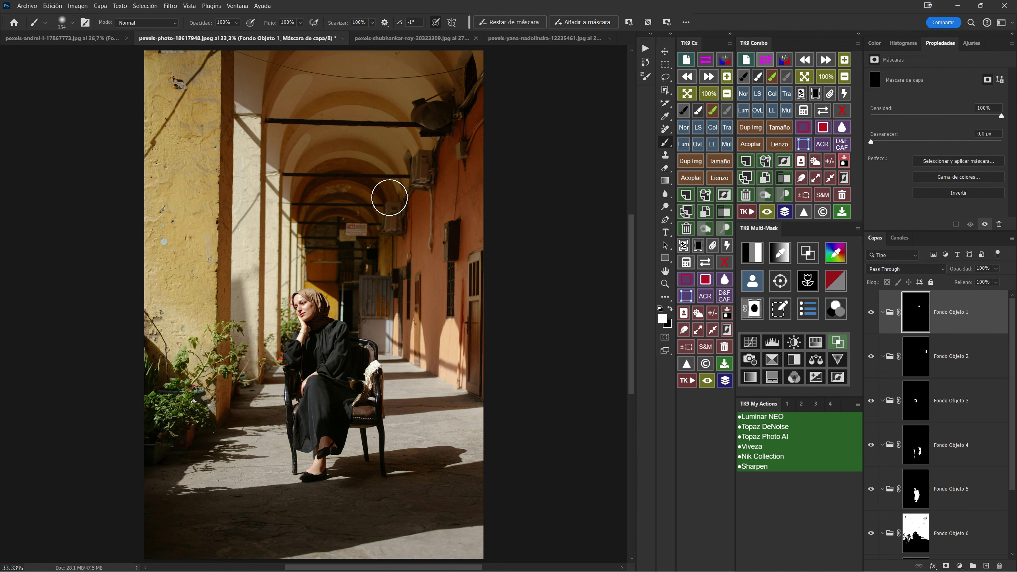
left_click(381, 39)
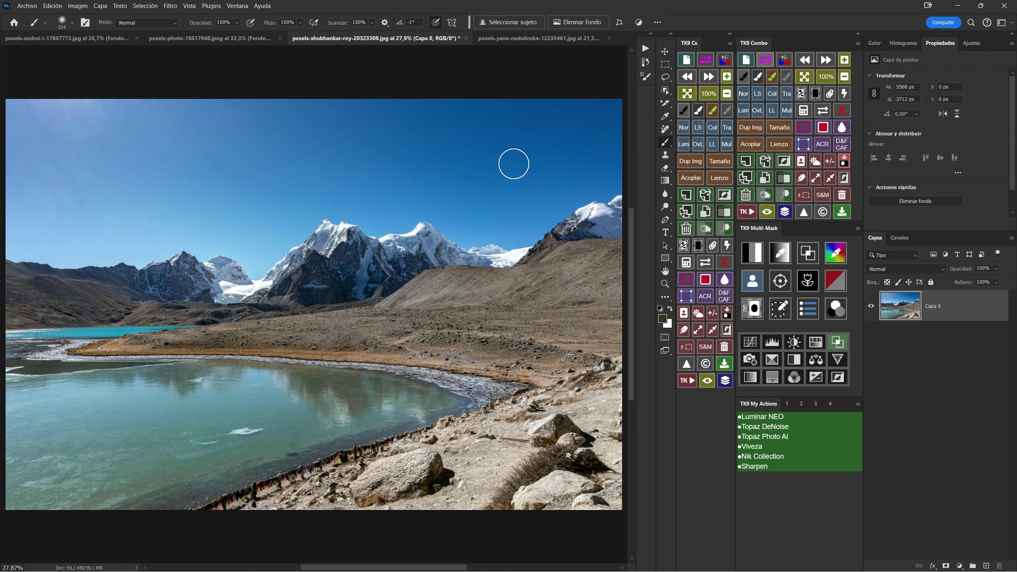
Step: Auto-mask the mountain lake photo into groups Capa 0 Objeto 1 to 4
left_click(100, 6)
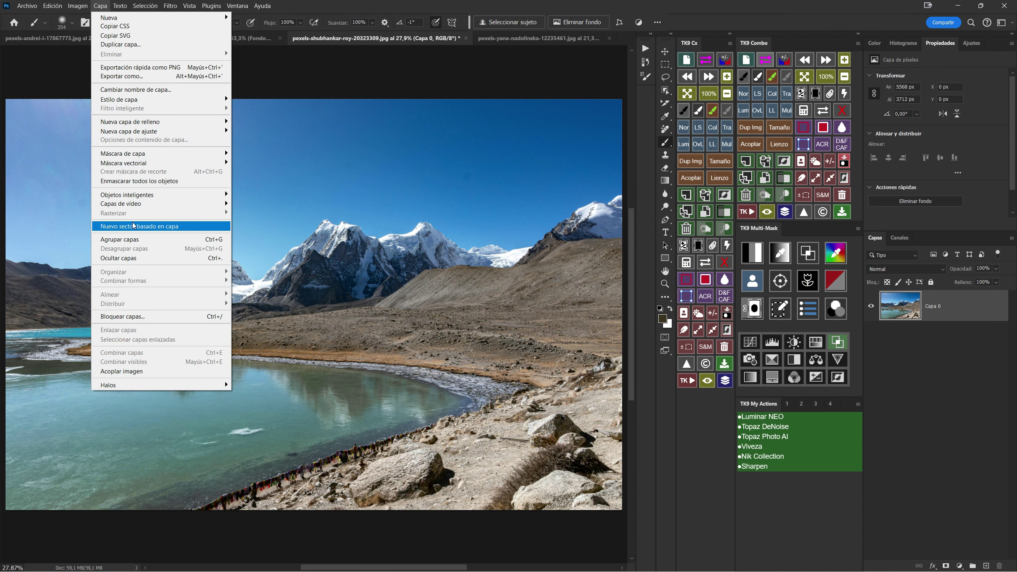
left_click(130, 182)
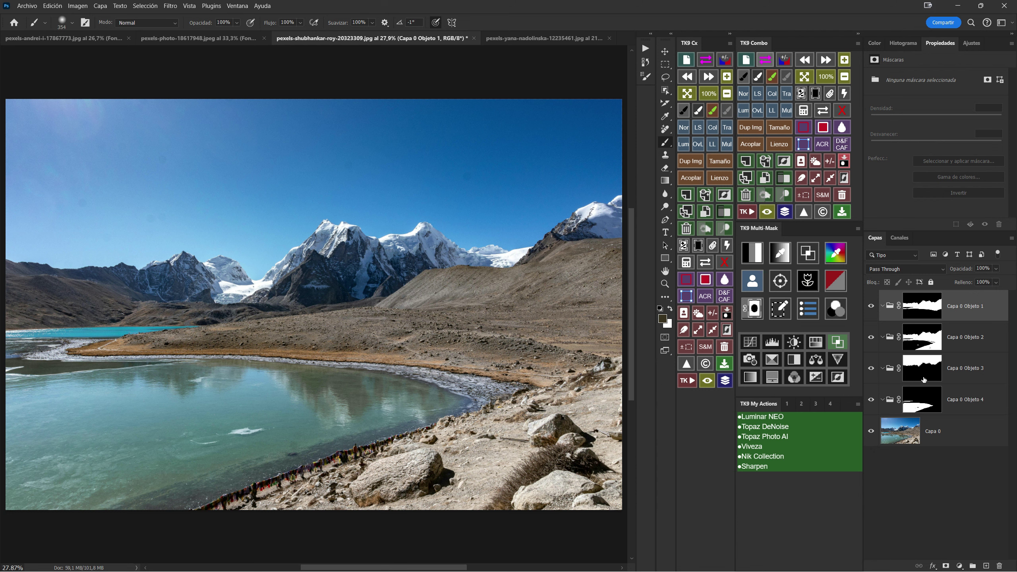
left_click(920, 405)
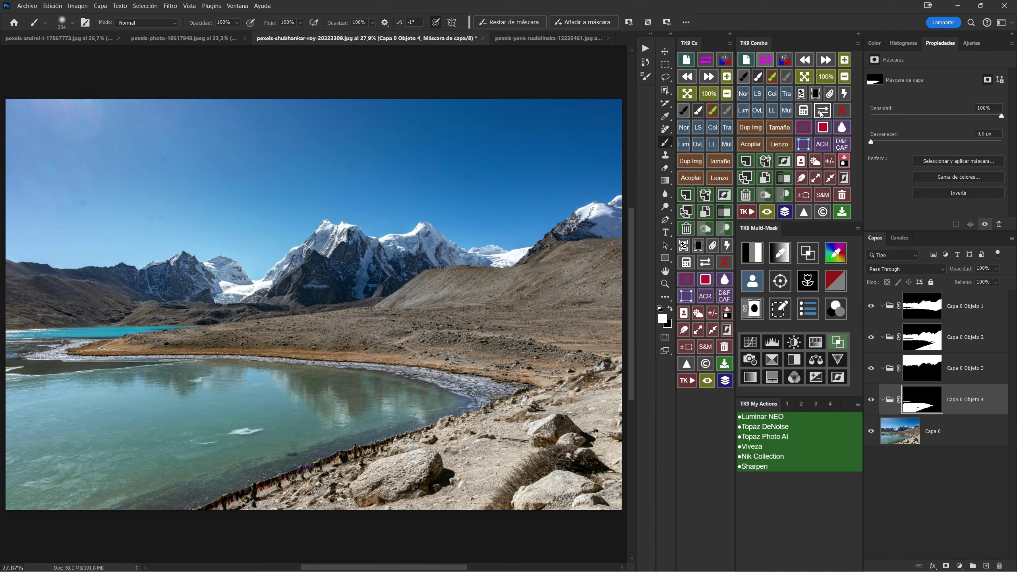
left_click(822, 111)
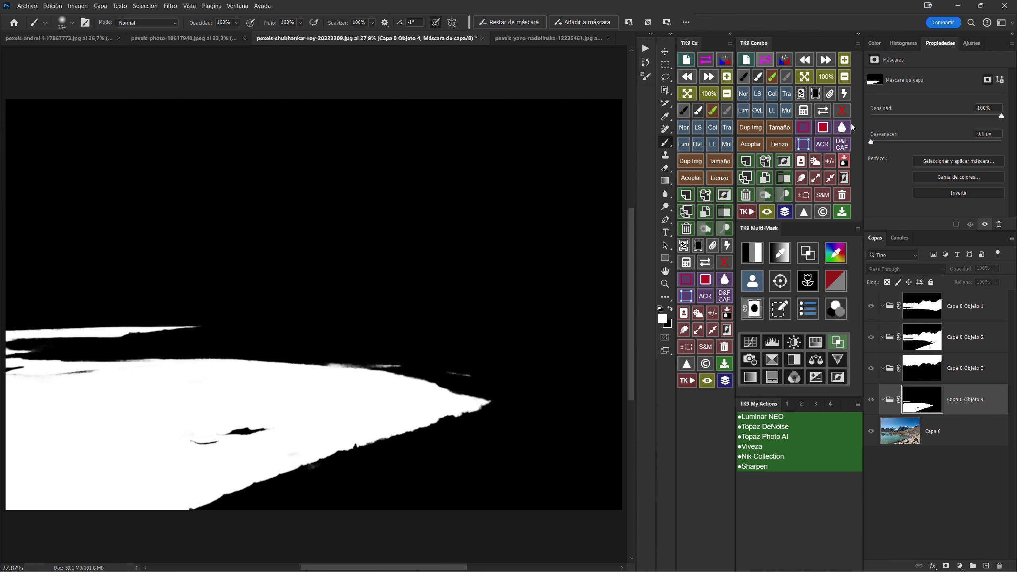
left_click(825, 112)
left_click(824, 111)
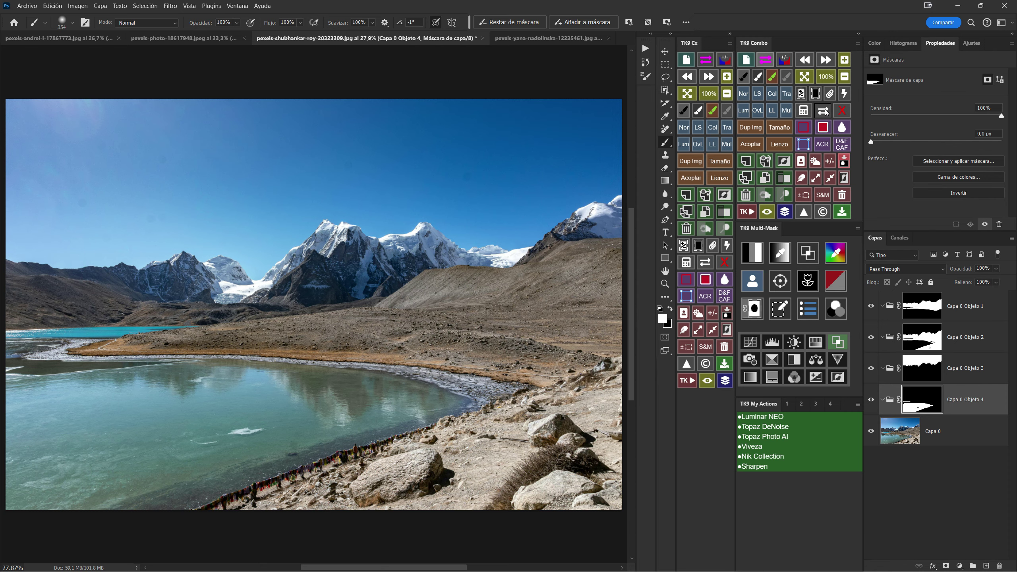
left_click(824, 111)
left_click(935, 379)
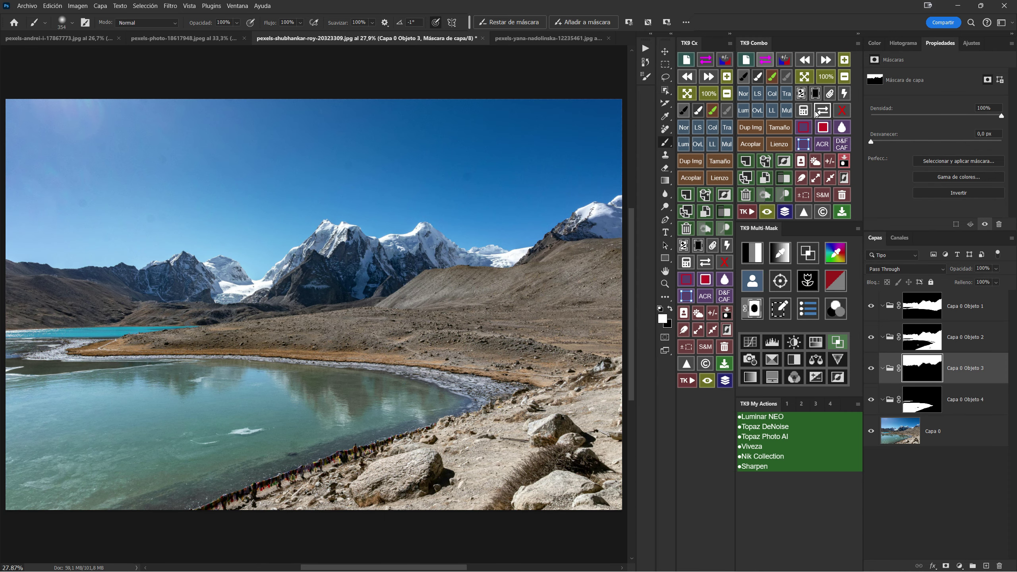
left_click(822, 113)
left_click(822, 112)
left_click(822, 113)
left_click(937, 349)
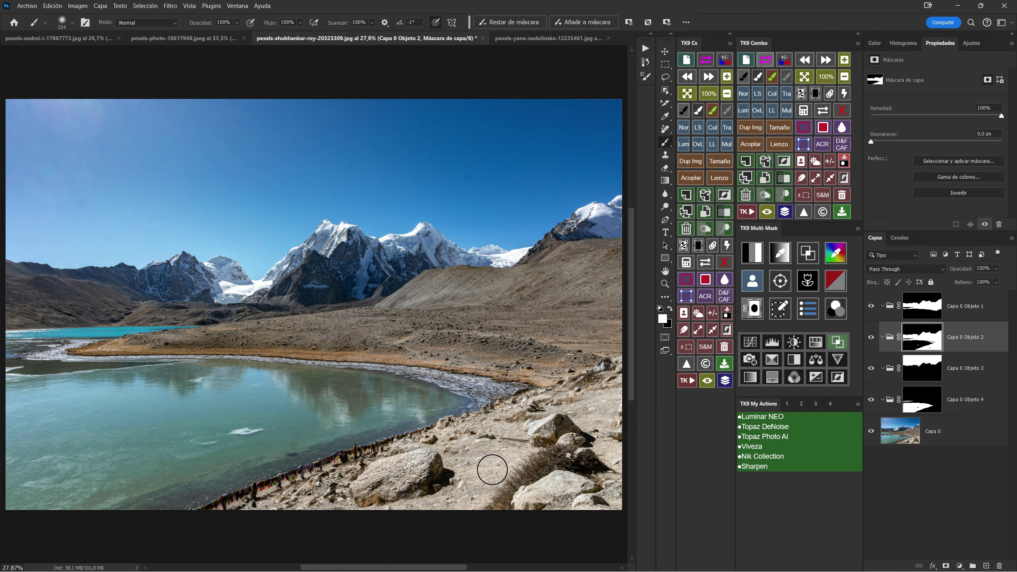
left_click(822, 112)
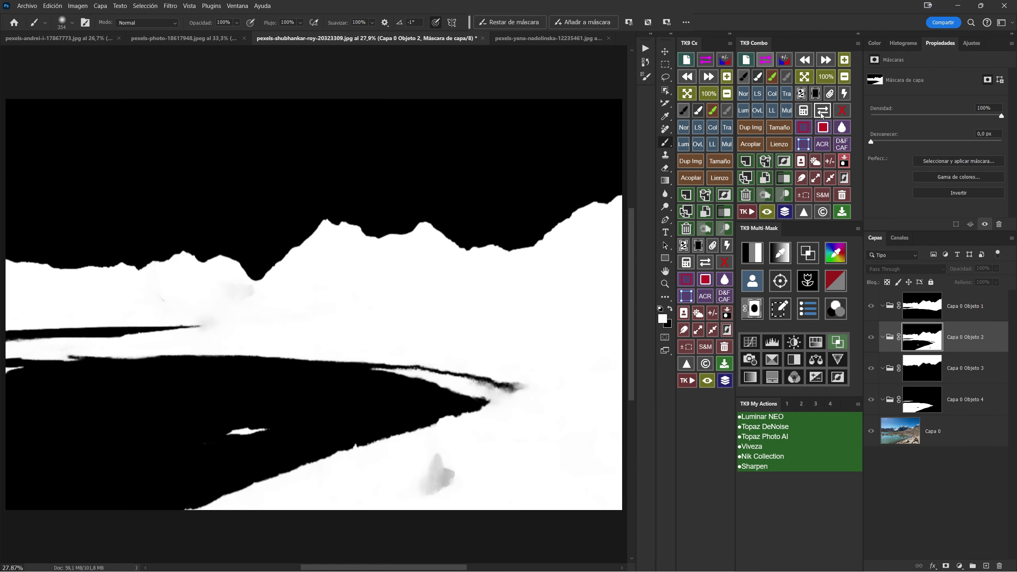
left_click(822, 114)
left_click(821, 114)
left_click(821, 114)
left_click(941, 306)
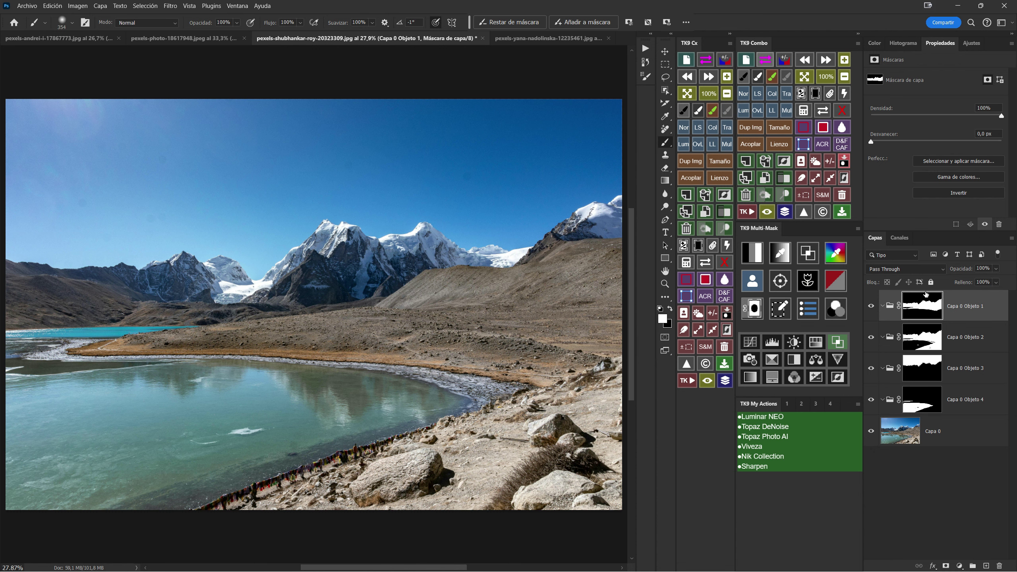
left_click(823, 112)
left_click(823, 112)
left_click(823, 112)
left_click(823, 112)
left_click(979, 410, "shift")
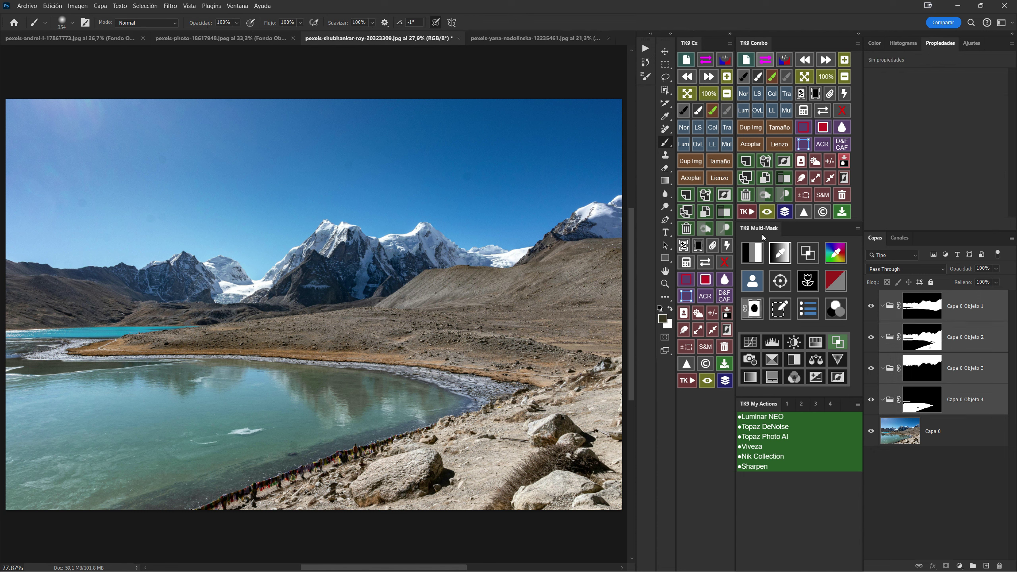
Step: Delete the object groups from the mountain, deer and corridor photos, then show the street photo
left_click(747, 198)
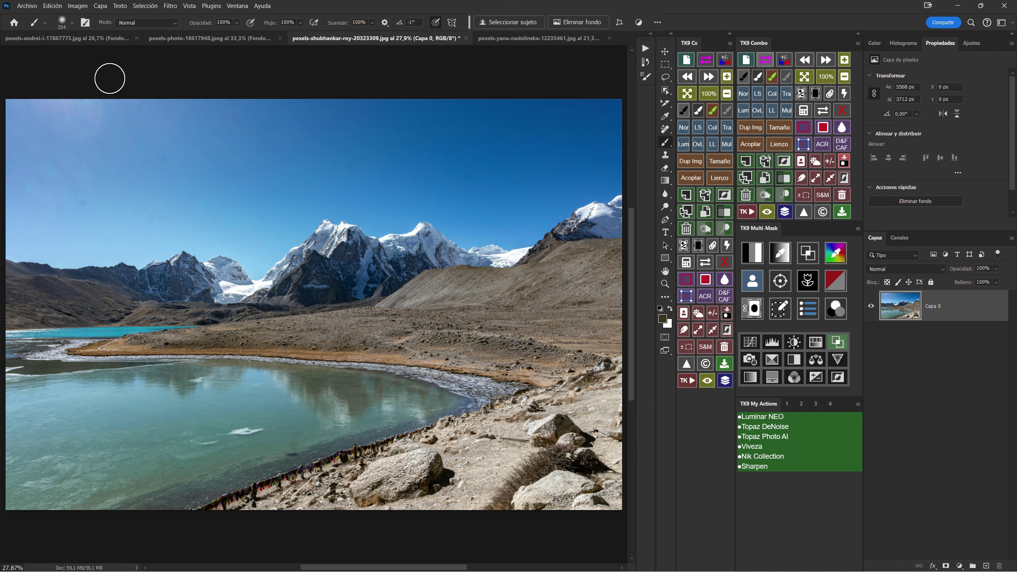
left_click(81, 38)
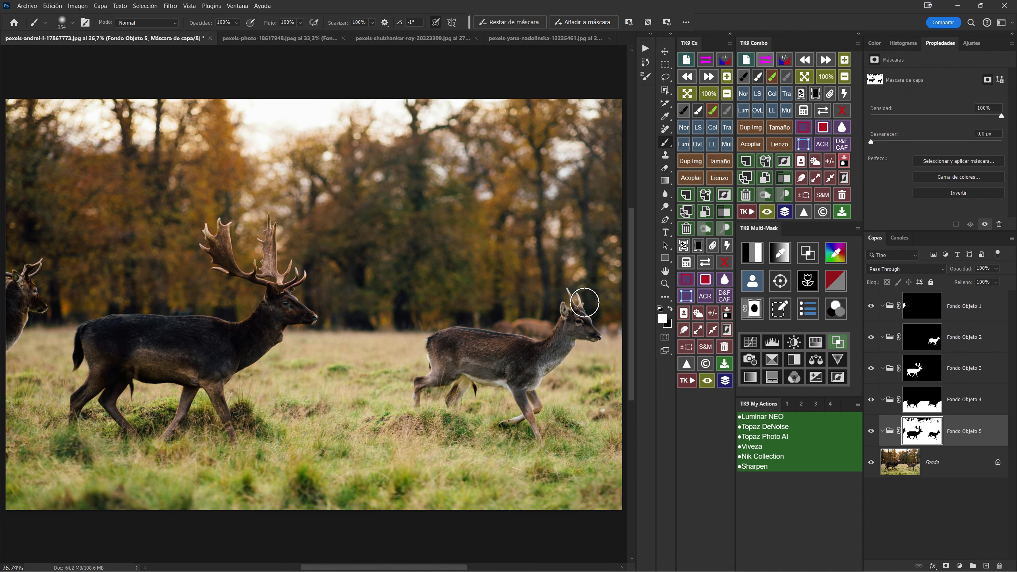
left_click(997, 308, "shift")
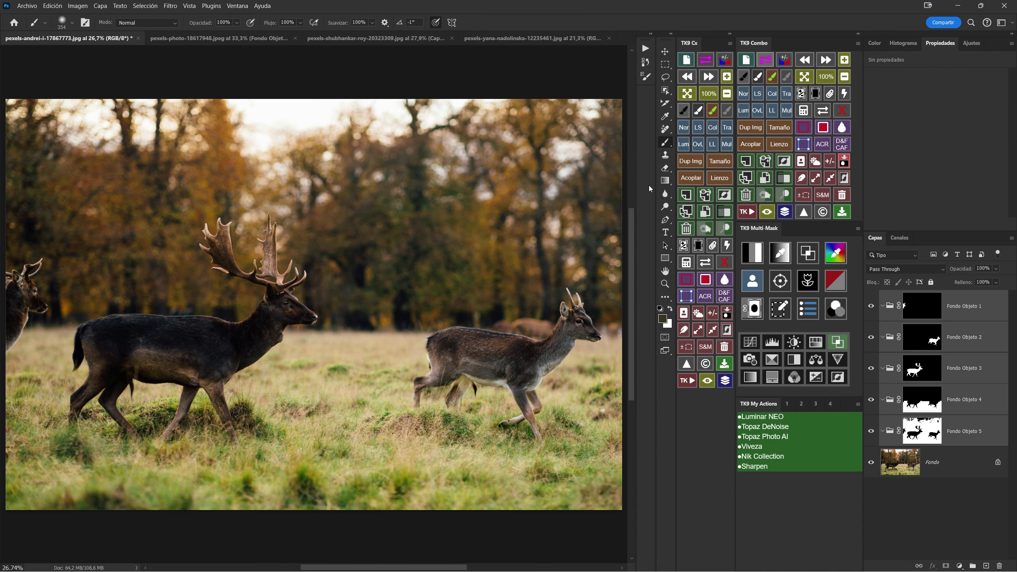
left_click(747, 196)
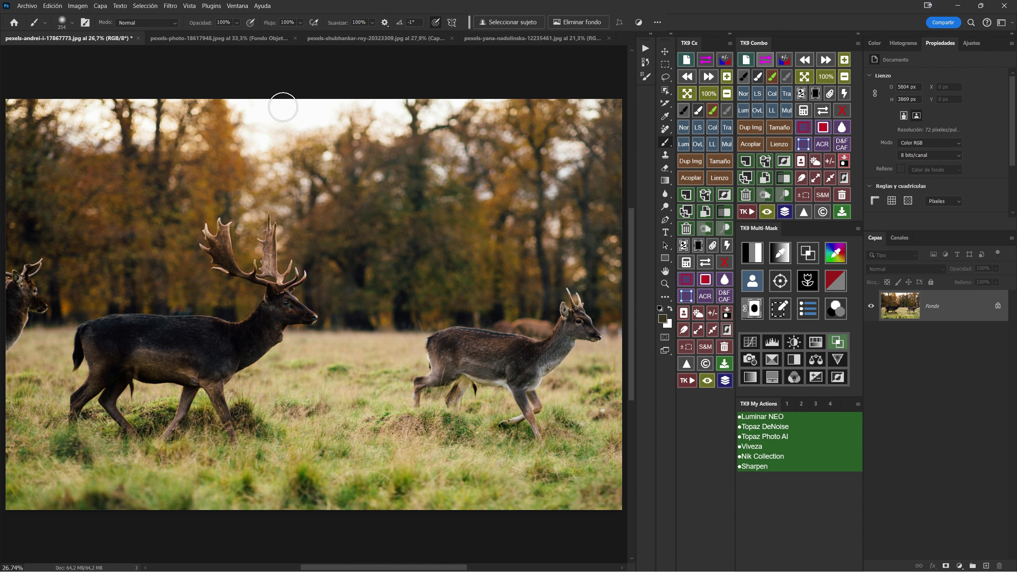
left_click(224, 38)
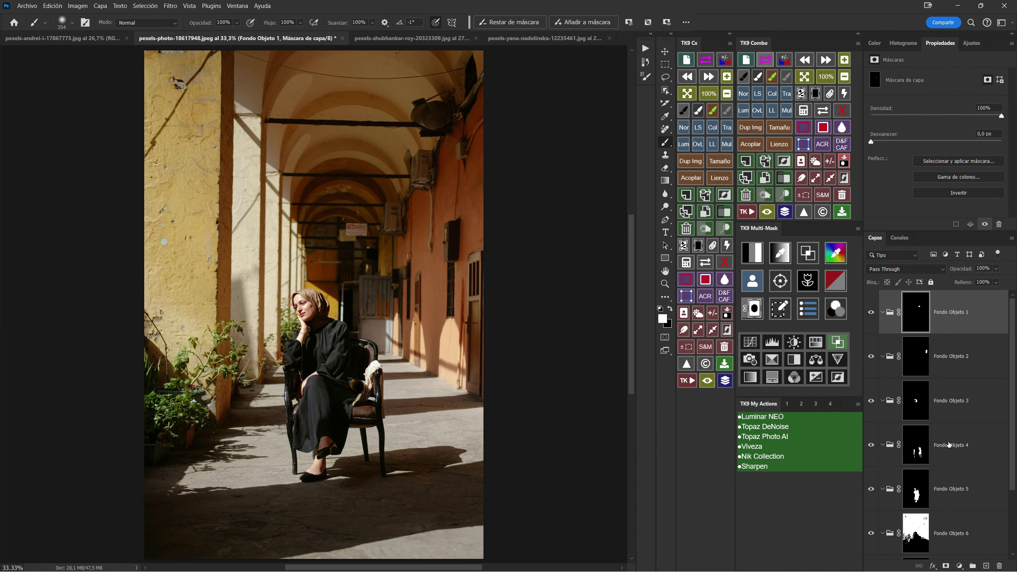
scroll(990, 502, "down", 2)
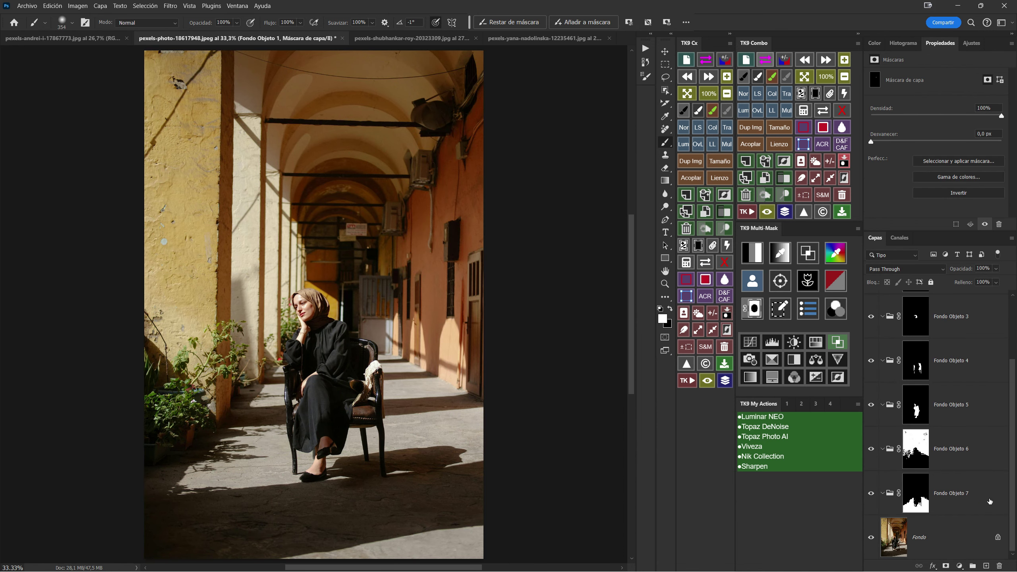
left_click(989, 502, "shift")
key("Delete")
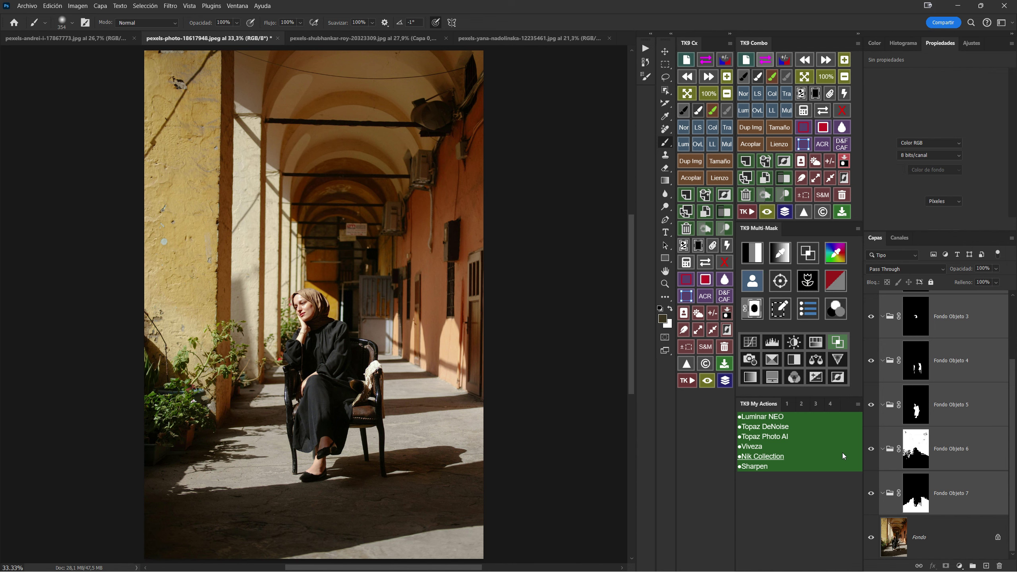
left_click(359, 39)
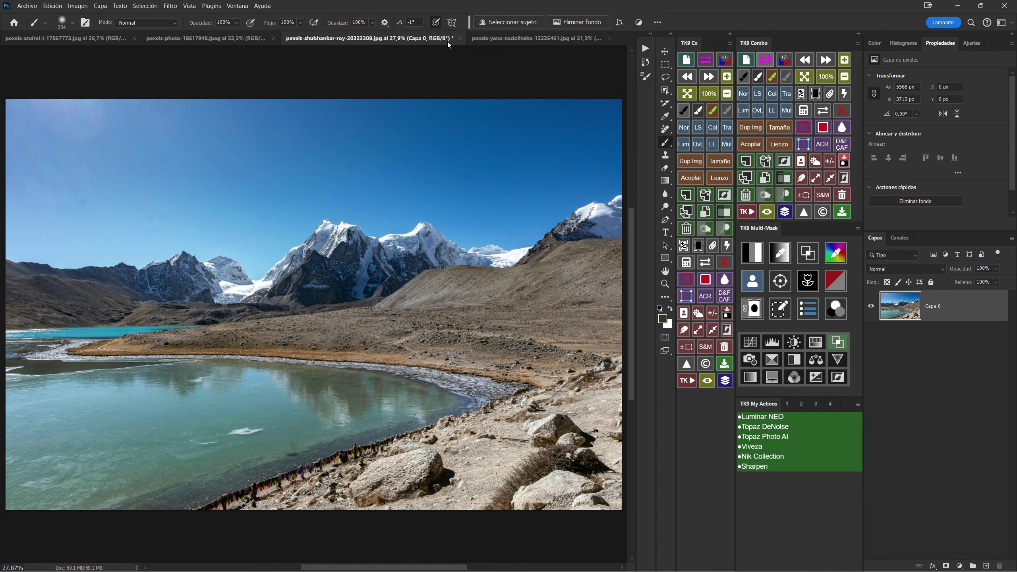
left_click(529, 40)
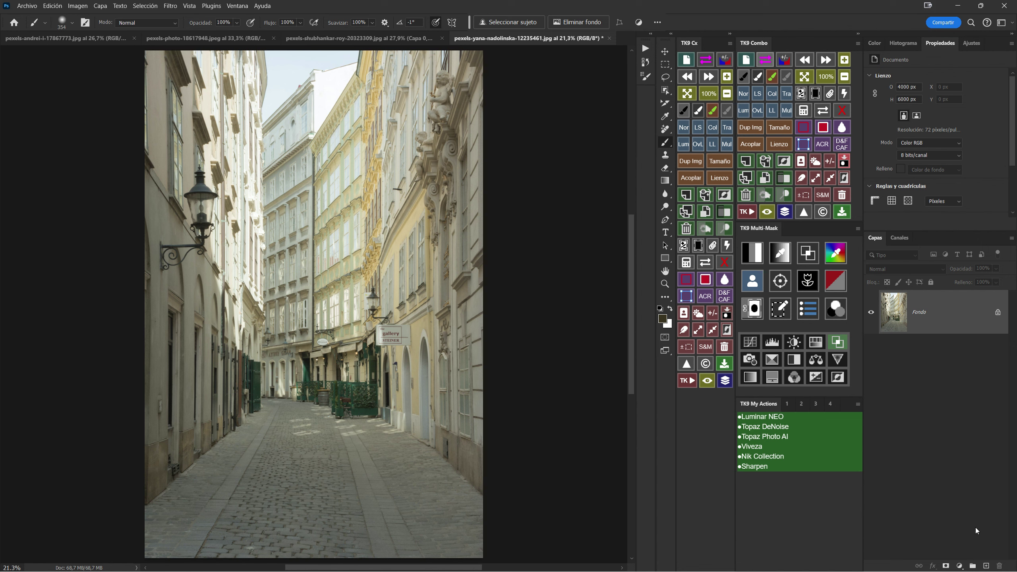
Step: Add a Curves adjustment layer with its black point sampled from the dark left doorway
left_click(960, 566)
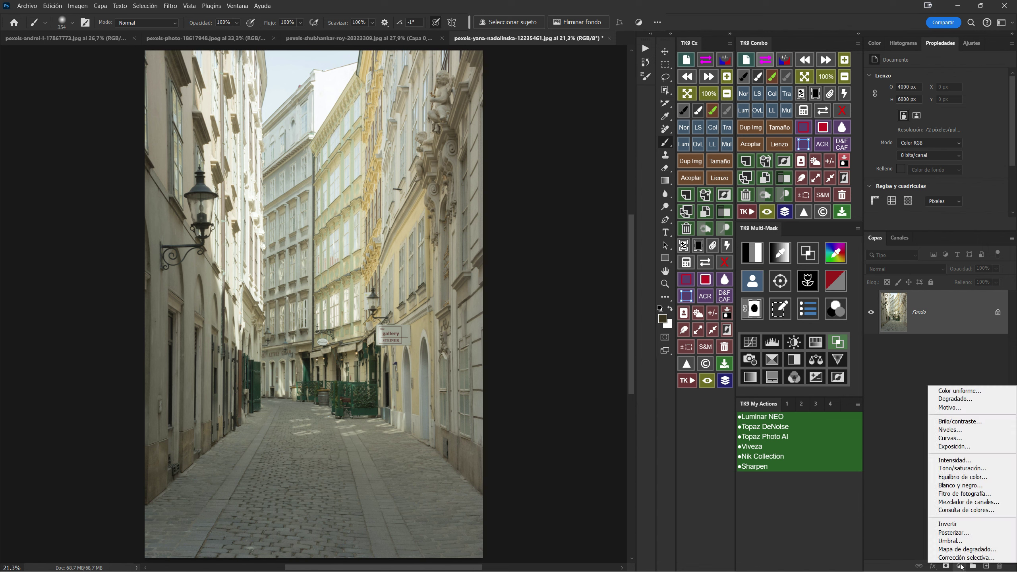
left_click(959, 437)
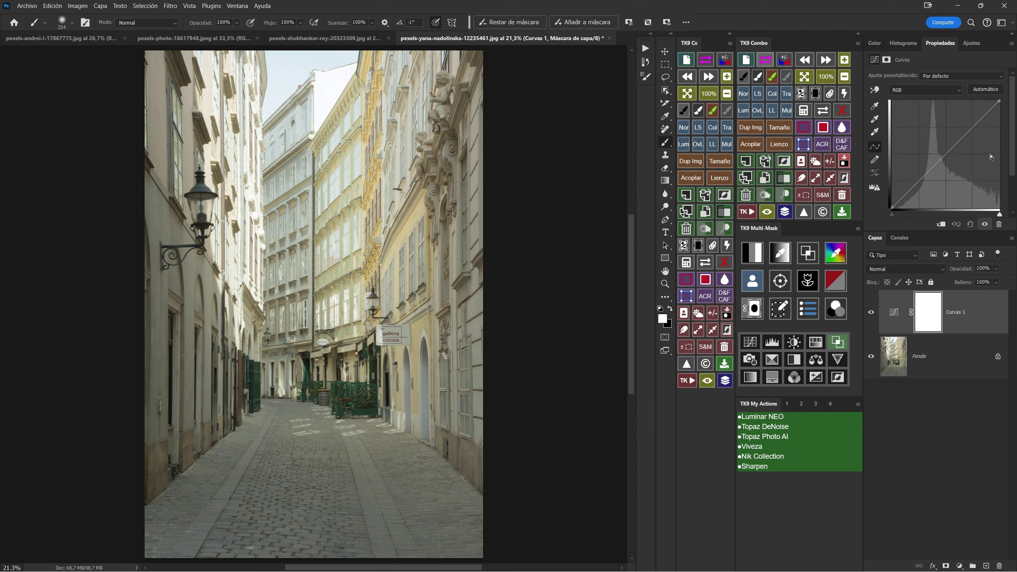
left_click(875, 121)
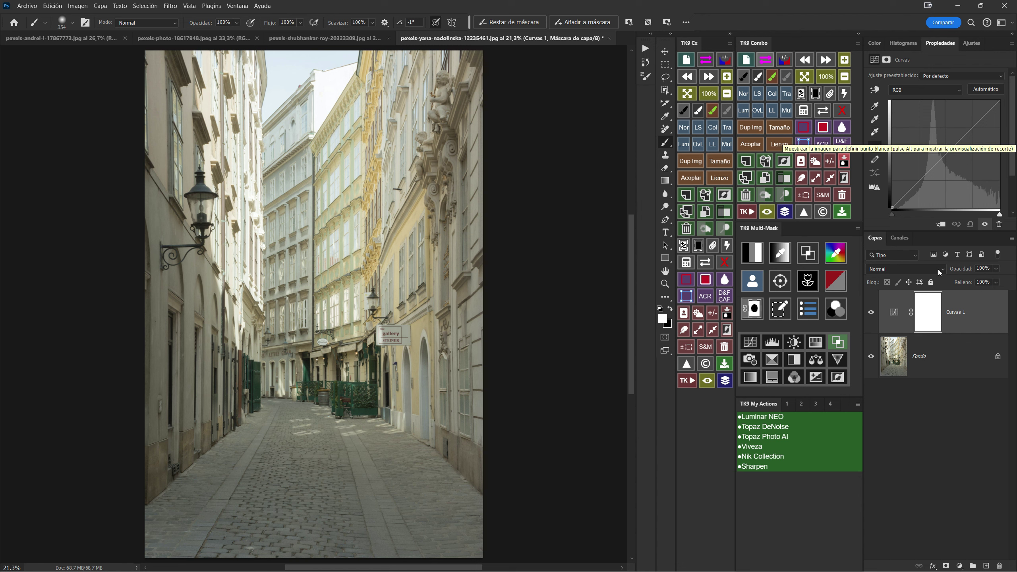
left_click(875, 107)
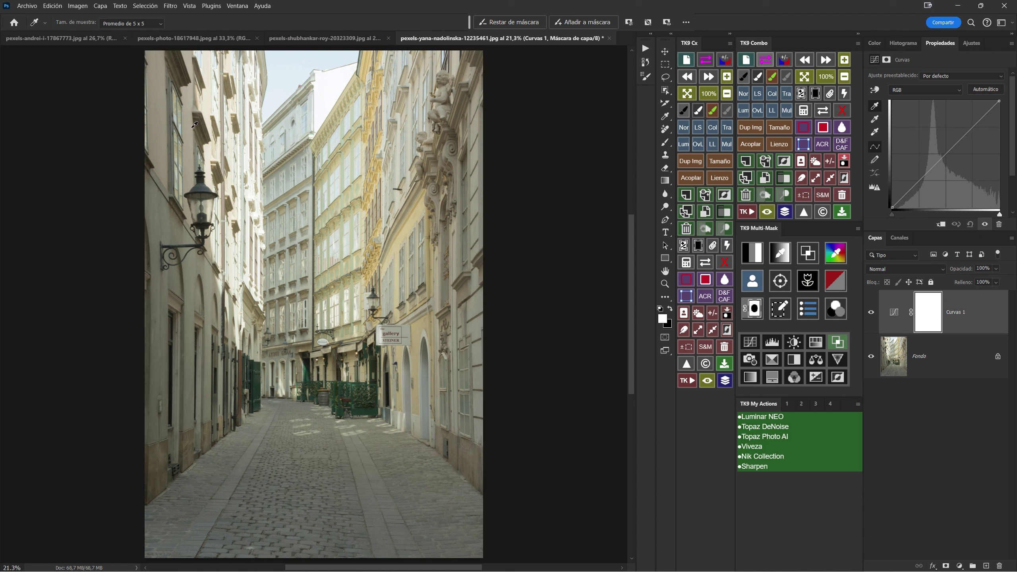
left_click(219, 380)
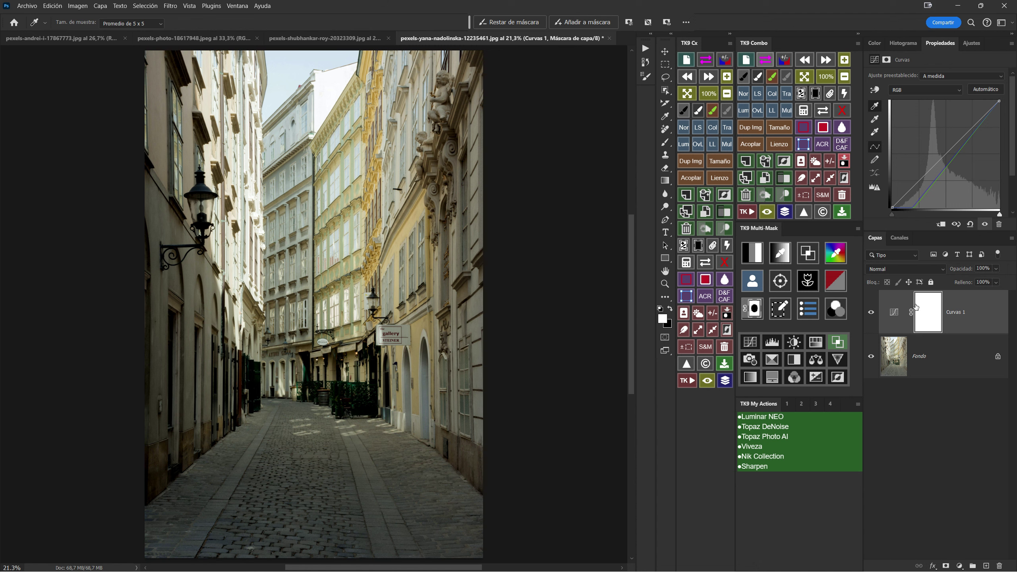
Step: Toggle the curve on and off to compare, leaving Curvas 1 hidden
left_click(872, 313)
left_click(872, 313)
left_click(872, 314)
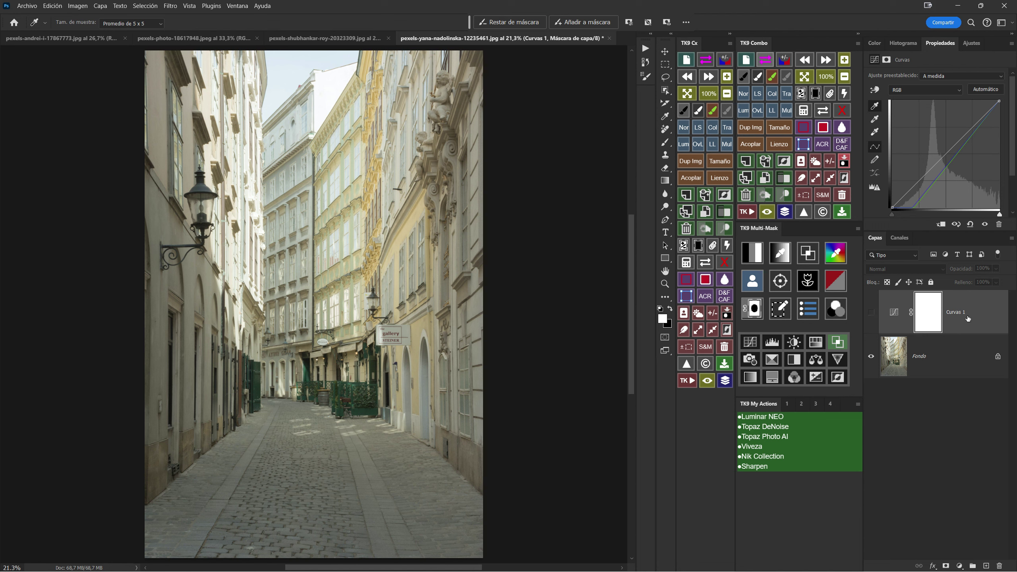
Step: Rename the first curves layer to Negro
double_click(965, 312)
type("Negro")
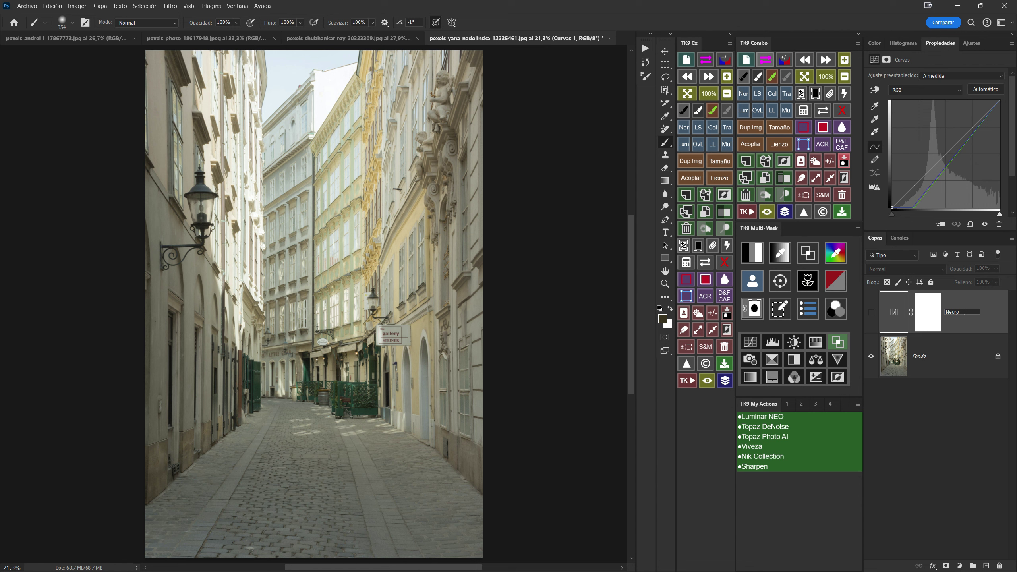
key("Return")
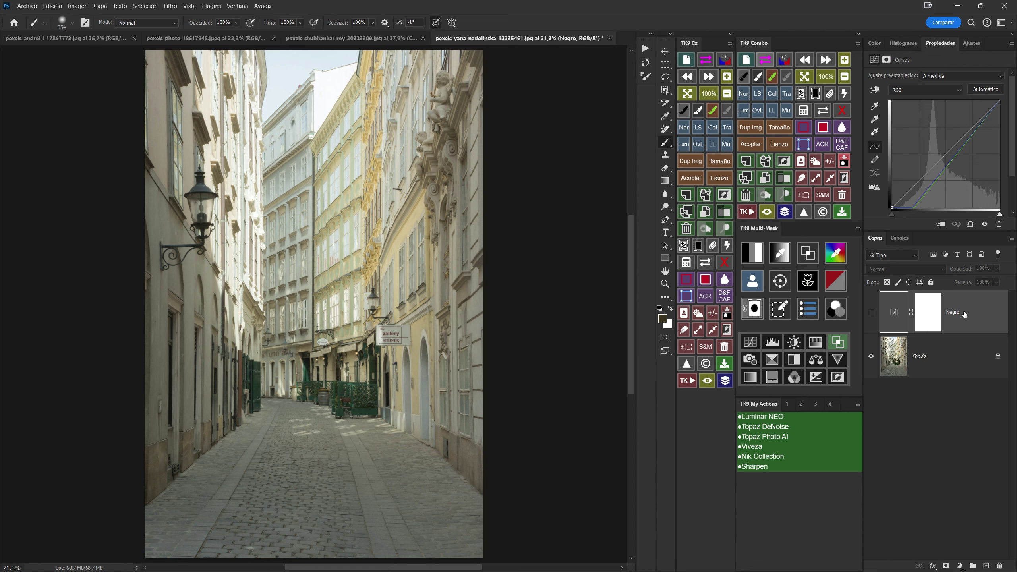
Step: Add a new blank Curvas 1 curves layer directly above Fondo
left_click(903, 356)
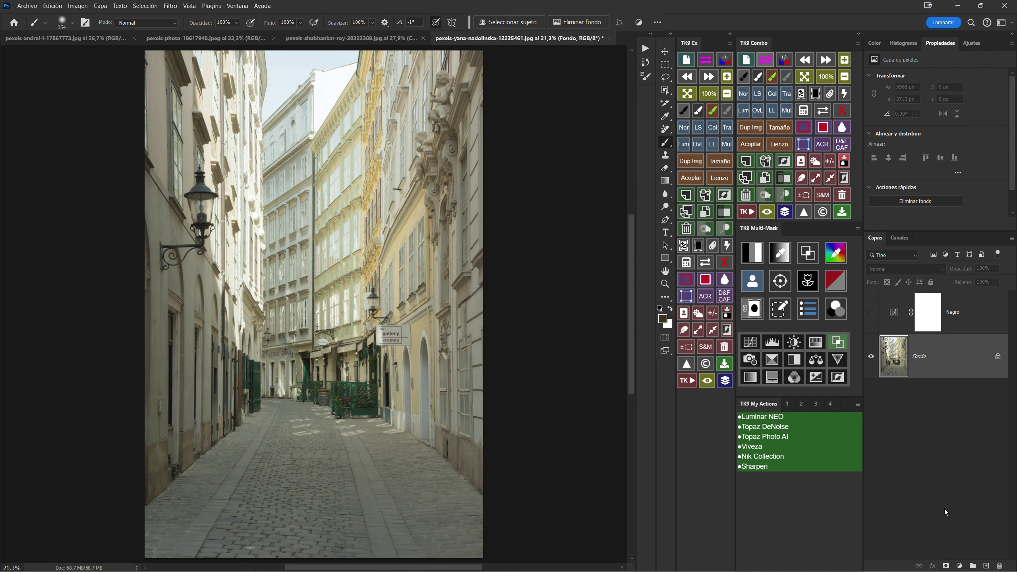
left_click(960, 566)
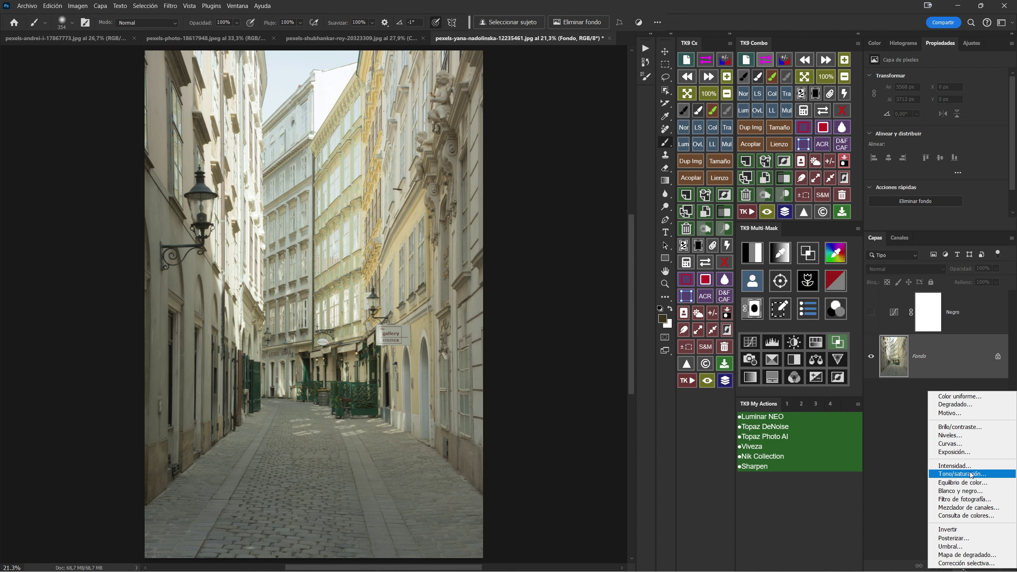
left_click(955, 443)
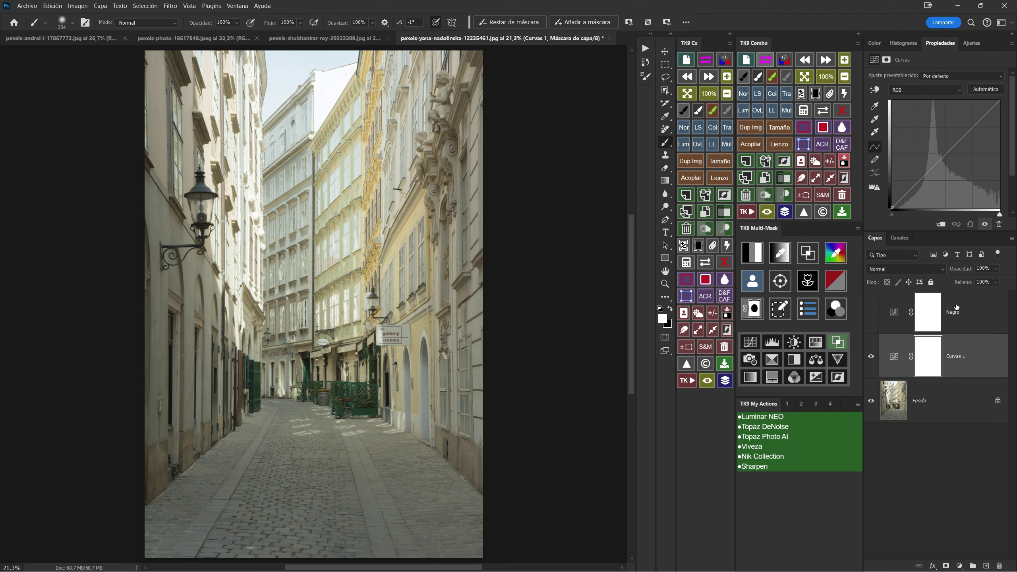
left_click(876, 119)
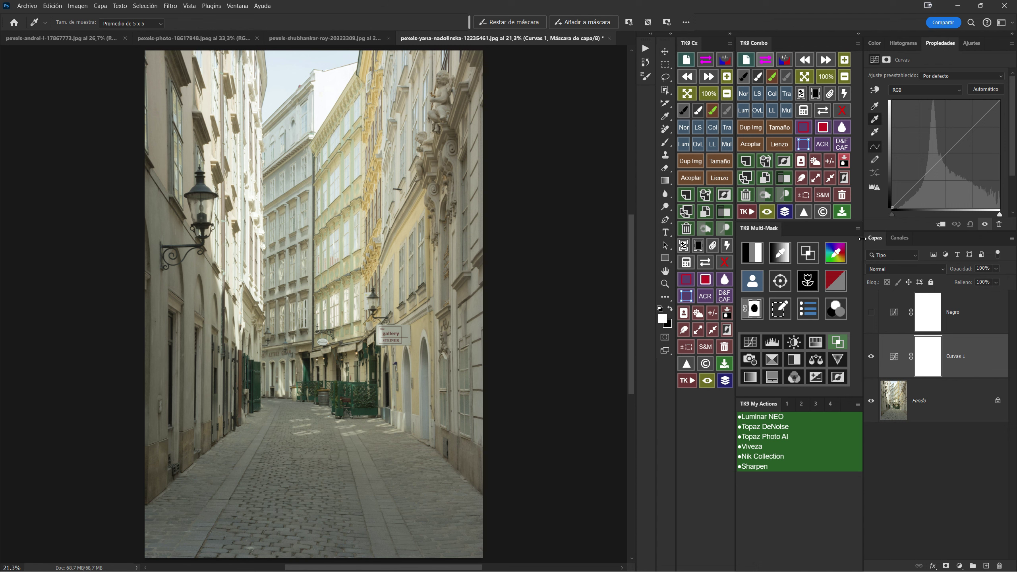
Step: Set the foreground colour to neutral mid-grey 808080 in the Color Picker
left_click(662, 319)
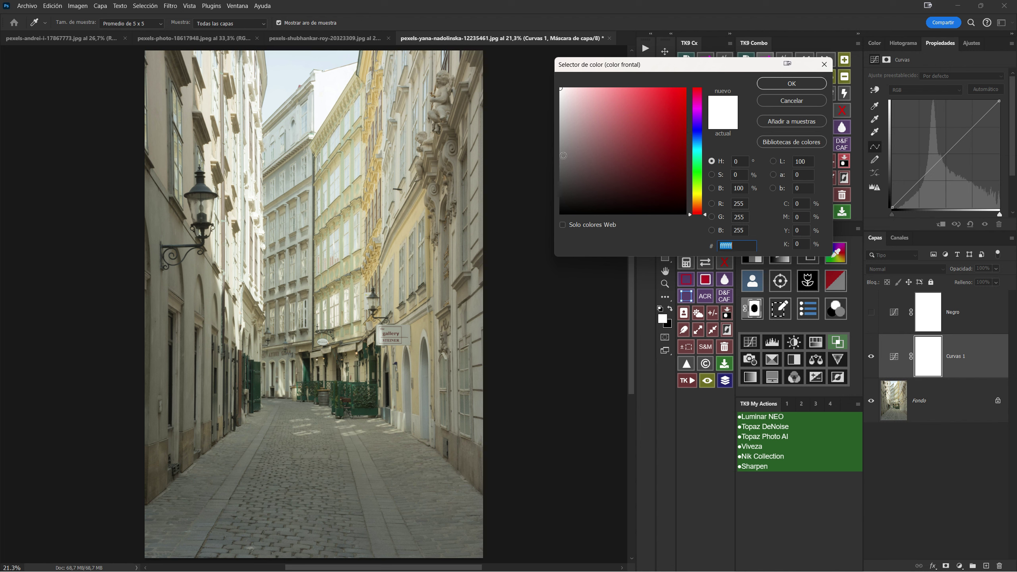
left_click(562, 155)
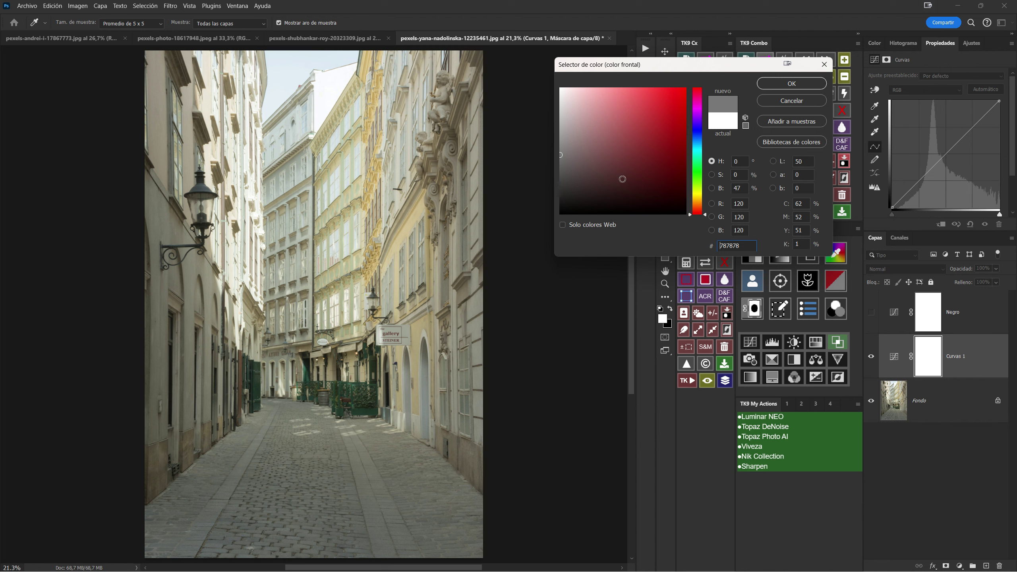
left_click(561, 155)
left_click_drag(561, 155, 561, 151)
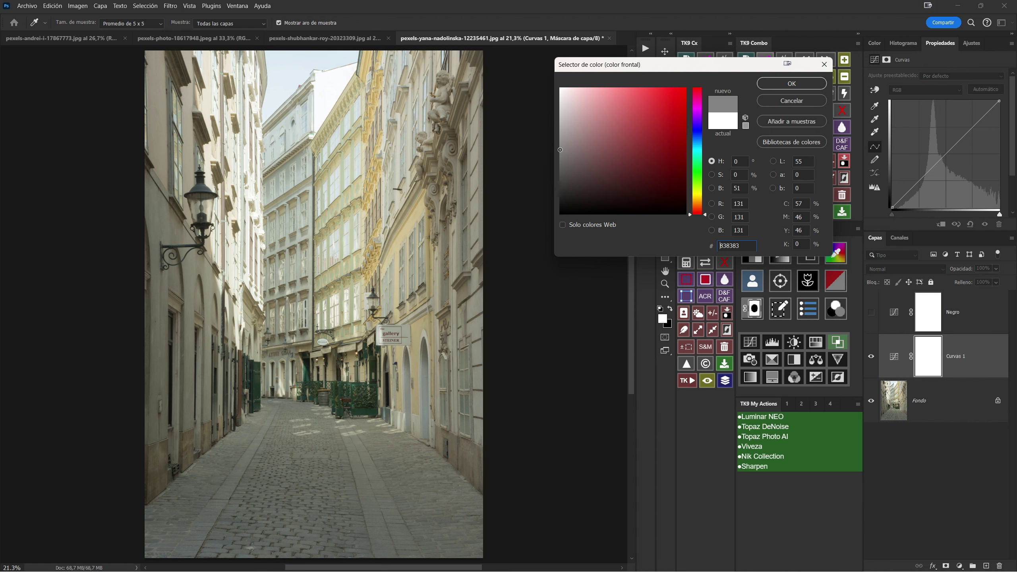
left_click_drag(561, 151, 561, 151)
left_click(792, 83)
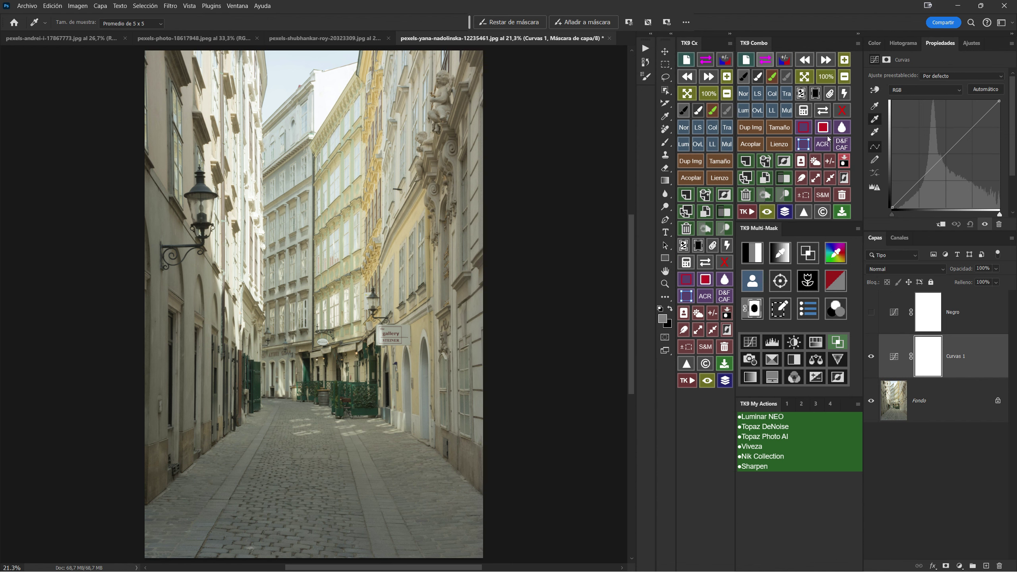
Step: Sample a grey point from the photo with the Curvas 1 eyedropper and compare
left_click(876, 120)
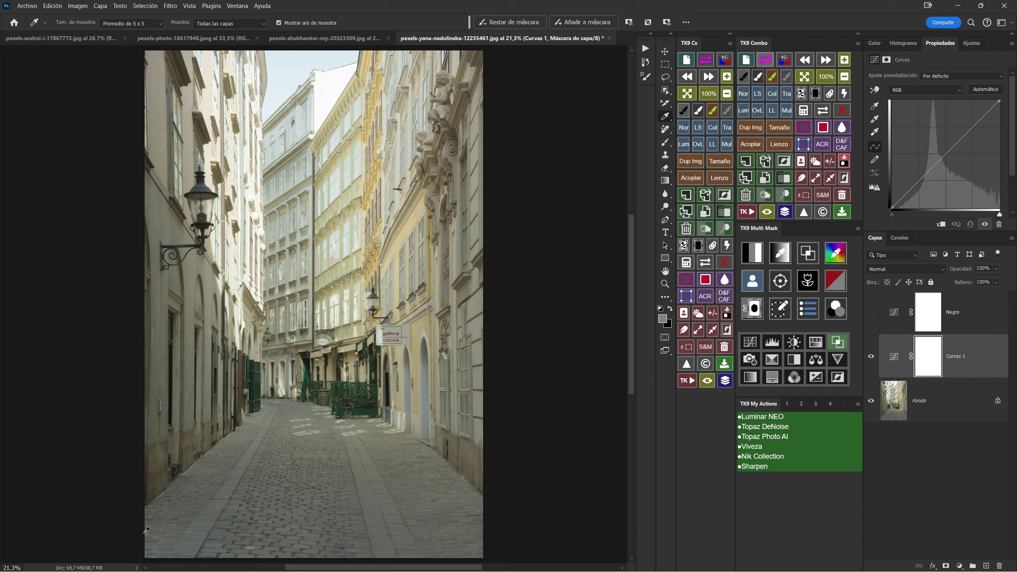
left_click(173, 471)
left_click(873, 358)
left_click(873, 360)
Step: Resample the grey point on the cobblestones, then another neutral area, to cool the warm cast
left_click(875, 119)
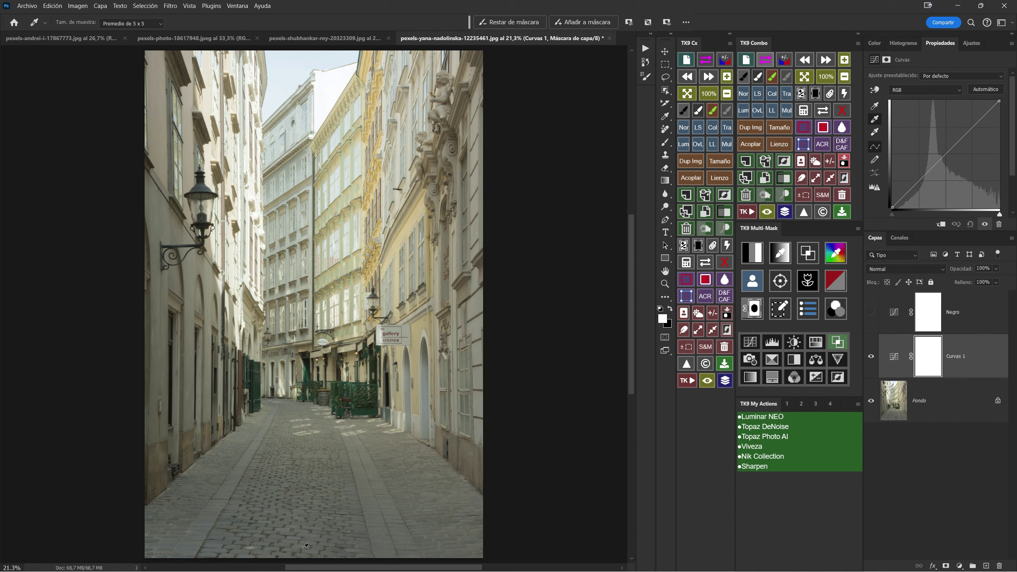
left_click(347, 542)
left_click(871, 358)
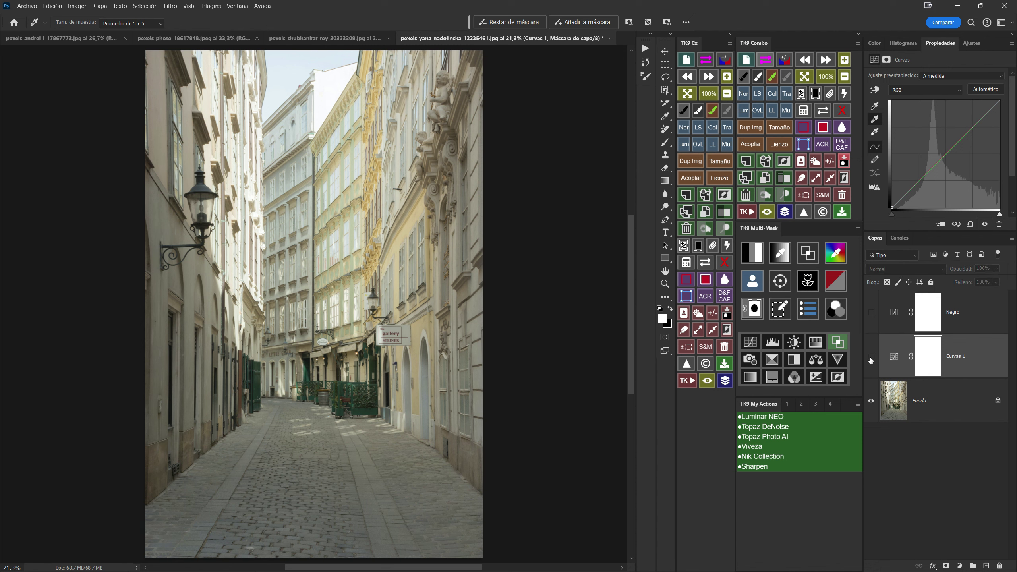
left_click(871, 360)
left_click(872, 360)
left_click(872, 360)
left_click(249, 293)
Step: Rename Curvas 1 to 'Gris', hide it, and select the Fondo layer
double_click(955, 357)
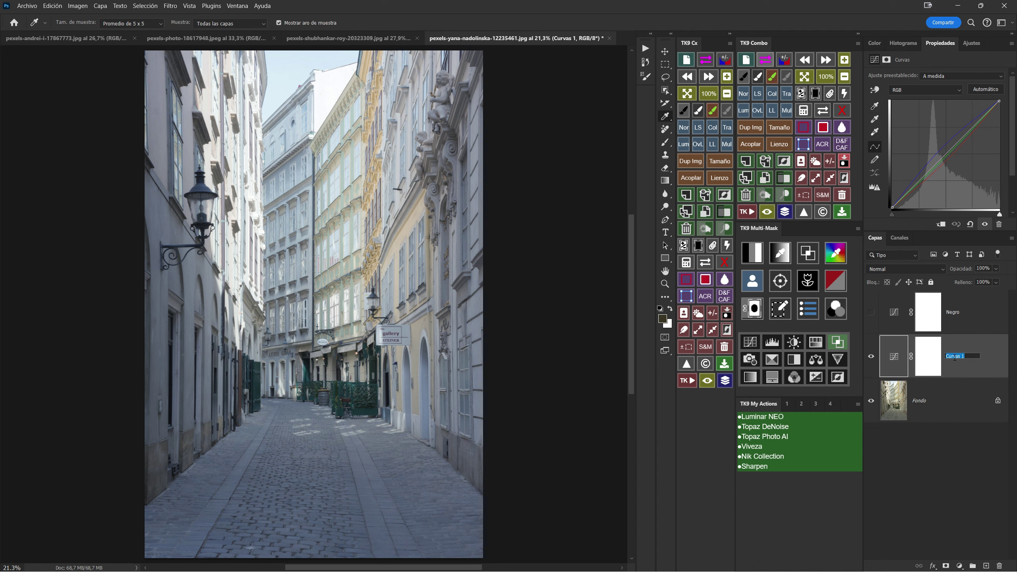
type("Gris")
key("Return")
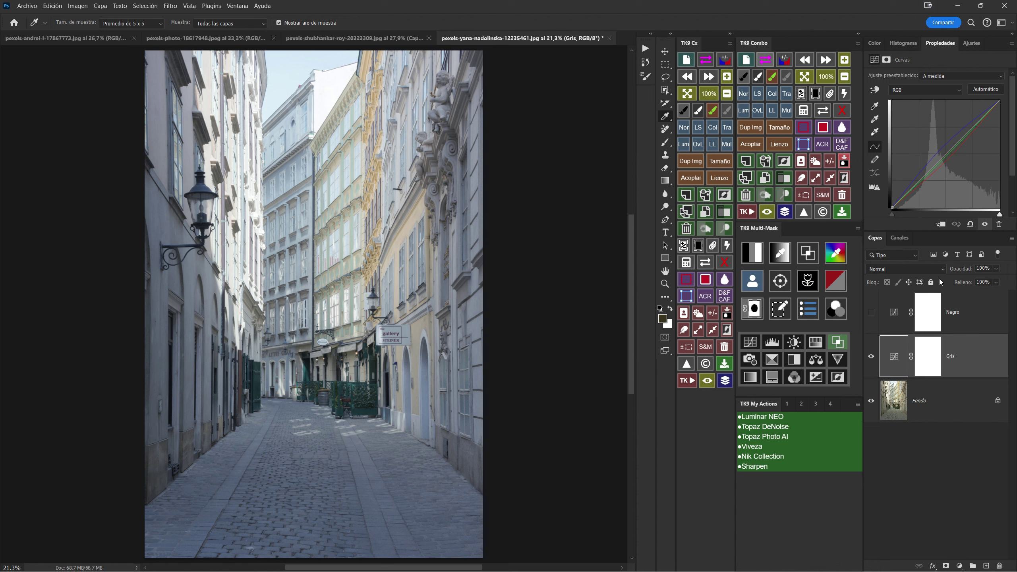
left_click(871, 356)
left_click(893, 402)
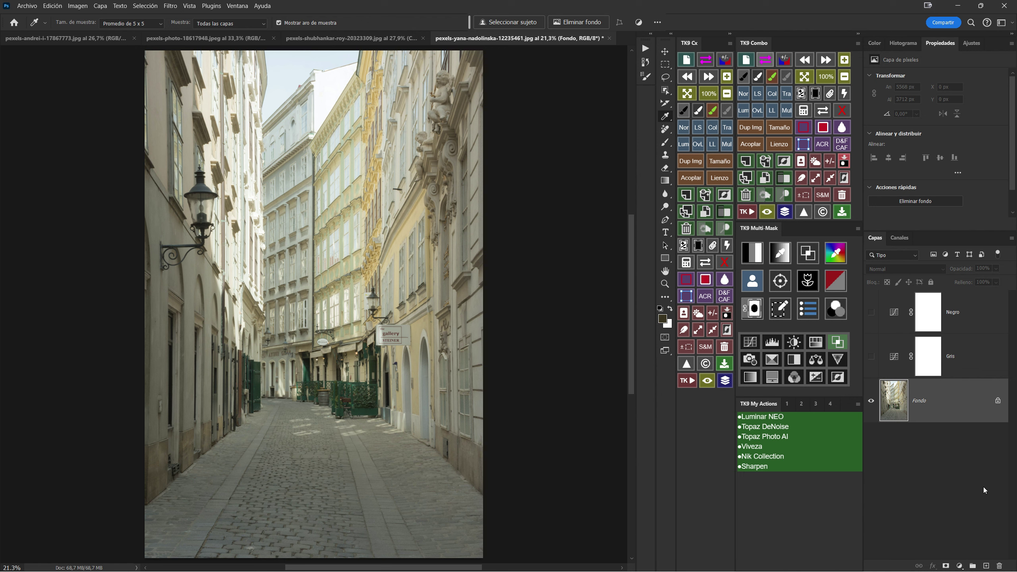
Step: Add a new Curves layer above Fondo and set its white point from the sky
left_click(958, 563)
left_click(935, 440)
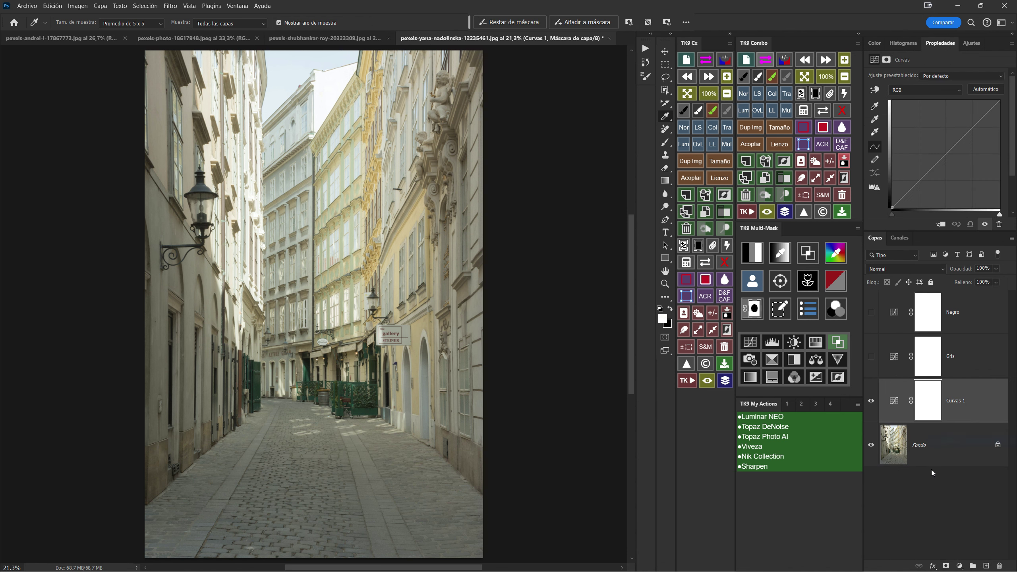
left_click(875, 132)
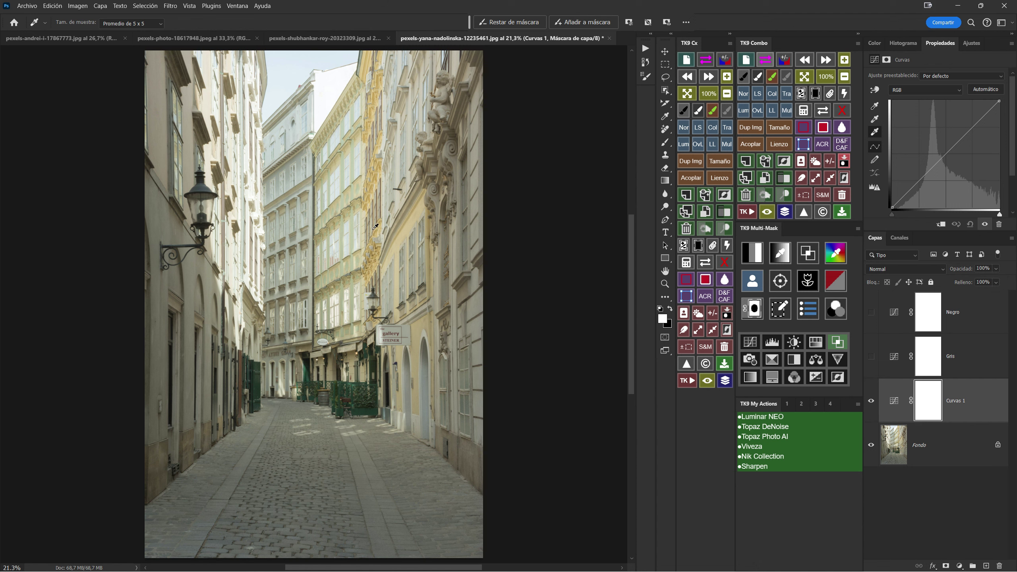
left_click(210, 99)
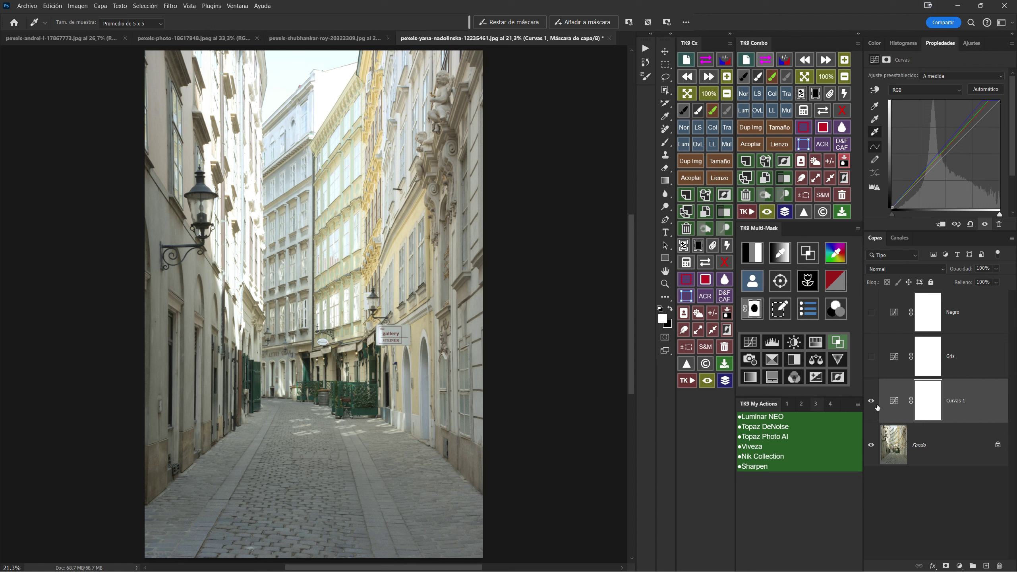
Step: Rename the new curves layer 'Blanco' and make Negro and Gris visible again
double_click(959, 401)
type("B")
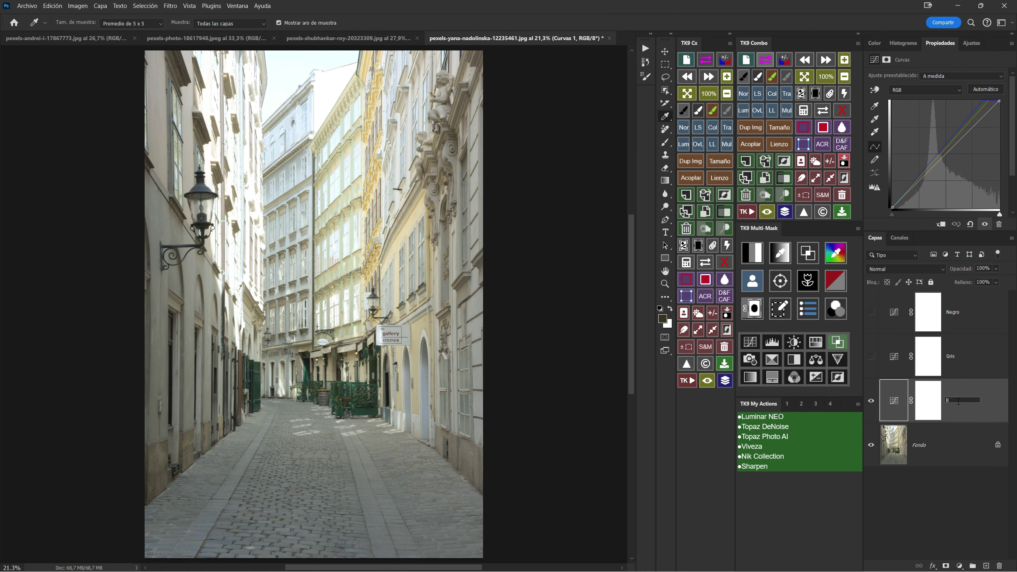
type("lanco")
key("Return")
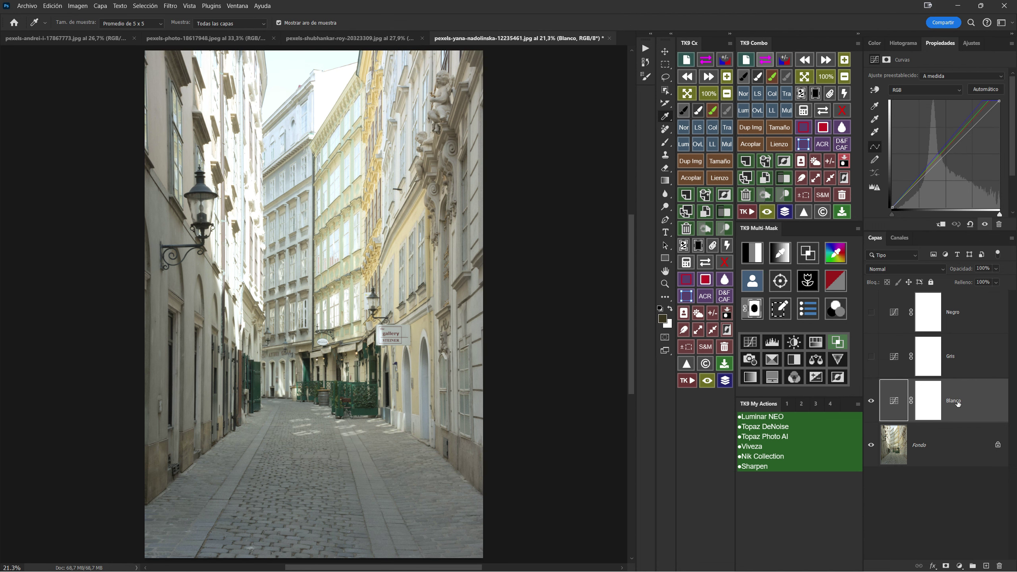
left_click(871, 356)
left_click(871, 312)
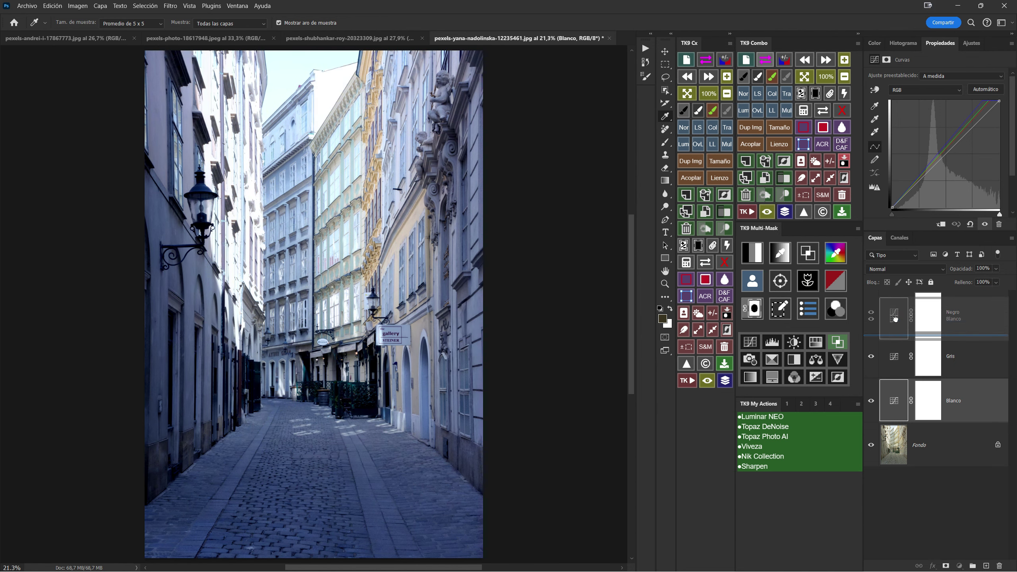
Step: Stack the layers Blanco, Gris, Negro and group all three into Grupo 1
left_click_drag(894, 403, 897, 294)
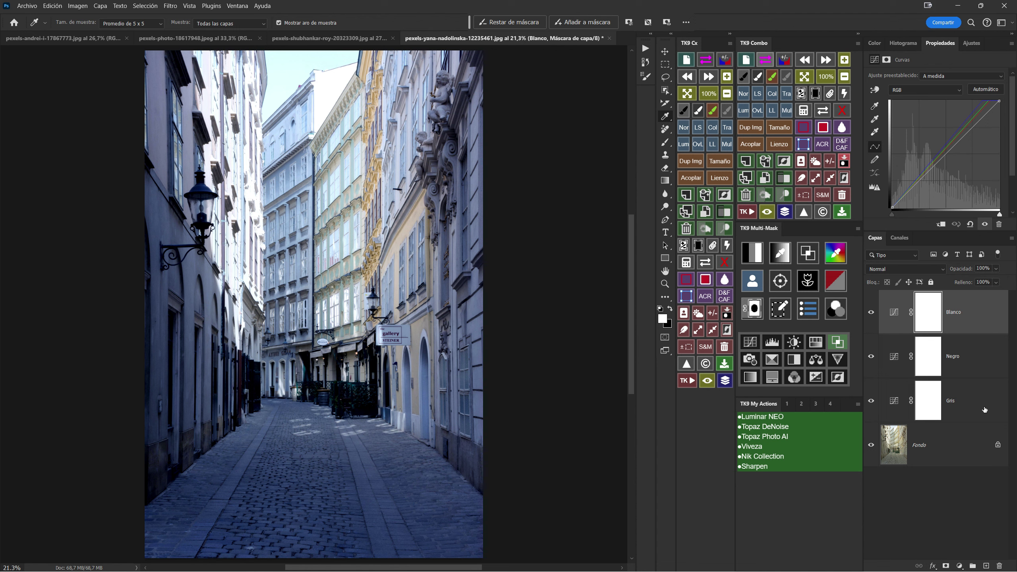
left_click_drag(971, 408, 975, 336)
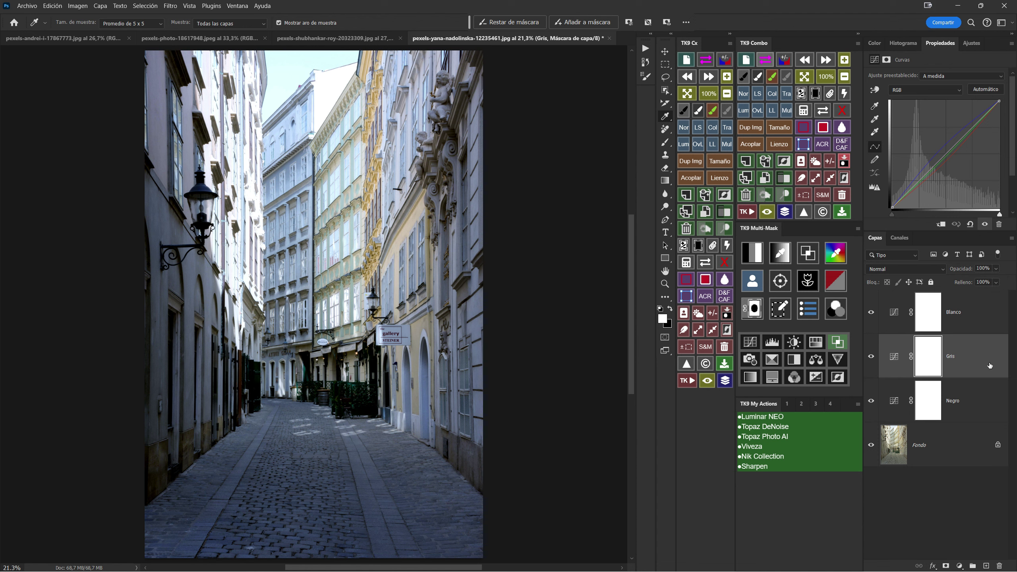
left_click(968, 319, "shift")
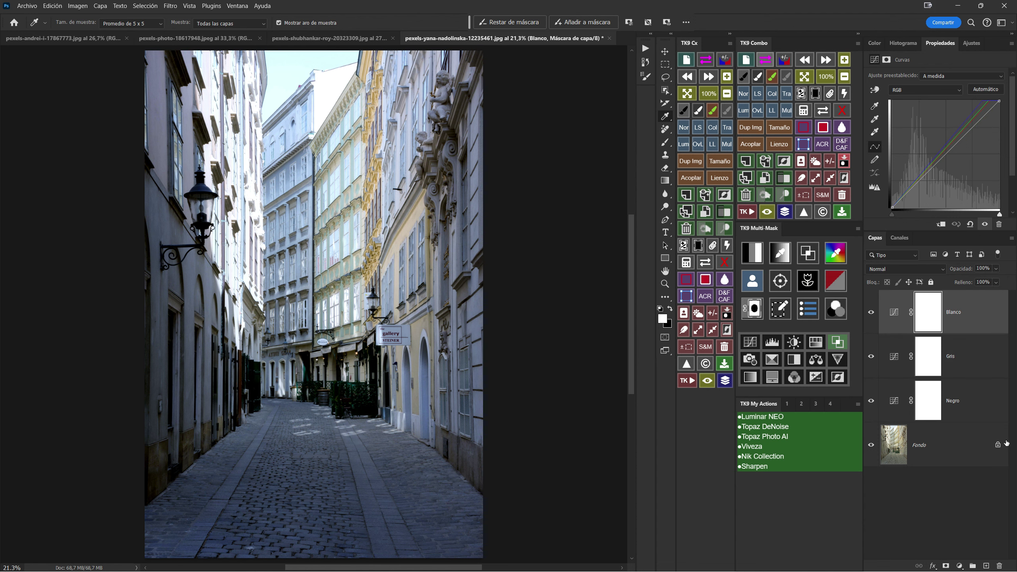
left_click(998, 399, "shift")
left_click_drag(977, 405, 972, 565)
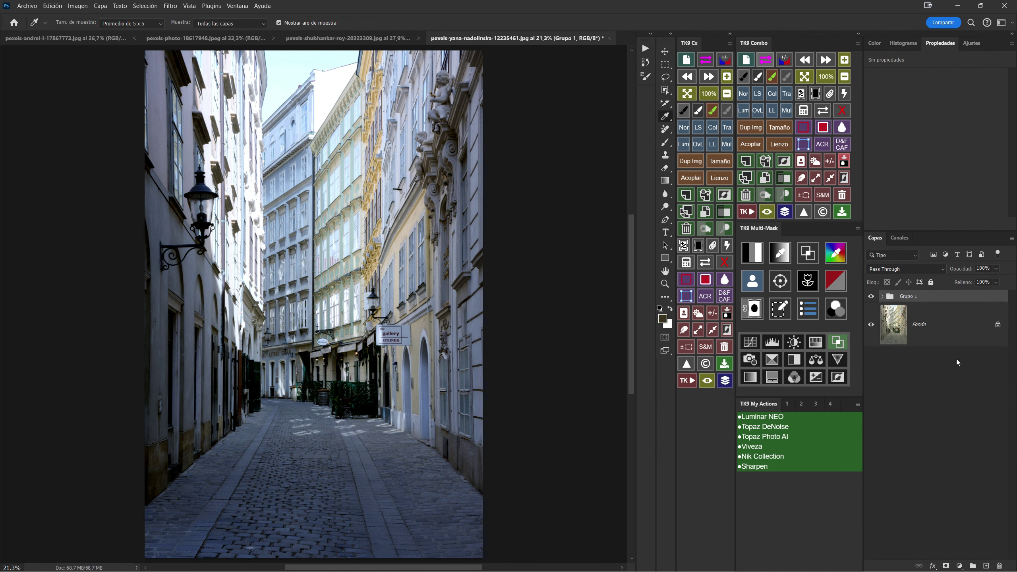
Step: Compare the photo with and without Grupo 1, expand the group, and target Blanco's mask
left_click(872, 296)
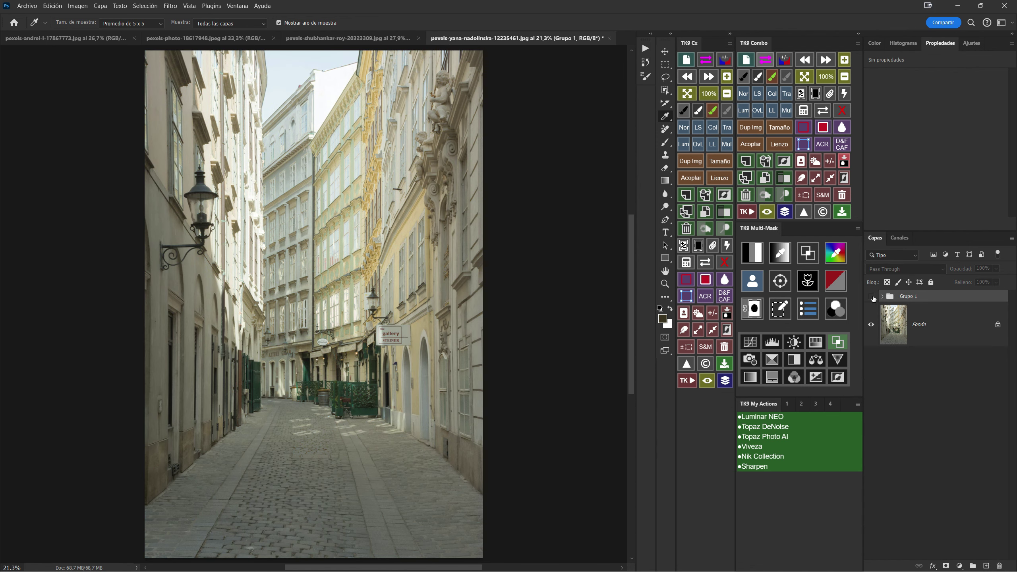
left_click(872, 296)
left_click(871, 297)
left_click(872, 297)
left_click(872, 297)
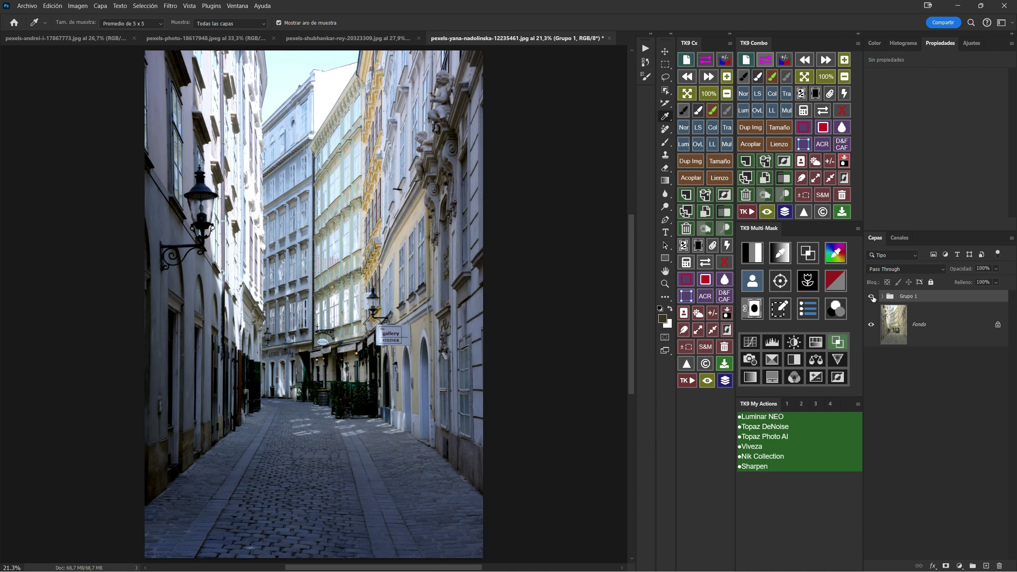
left_click(882, 297)
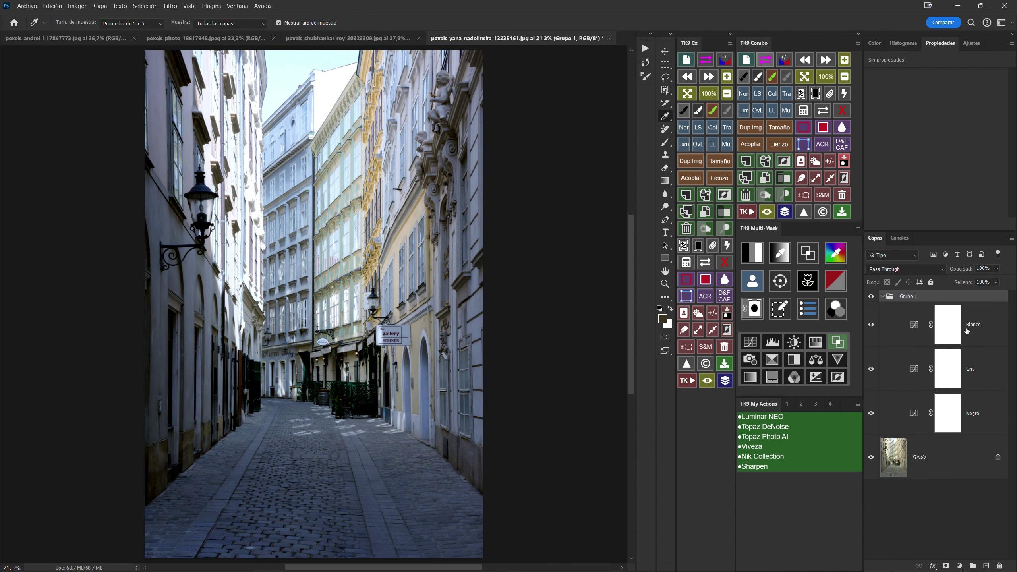
left_click(948, 331)
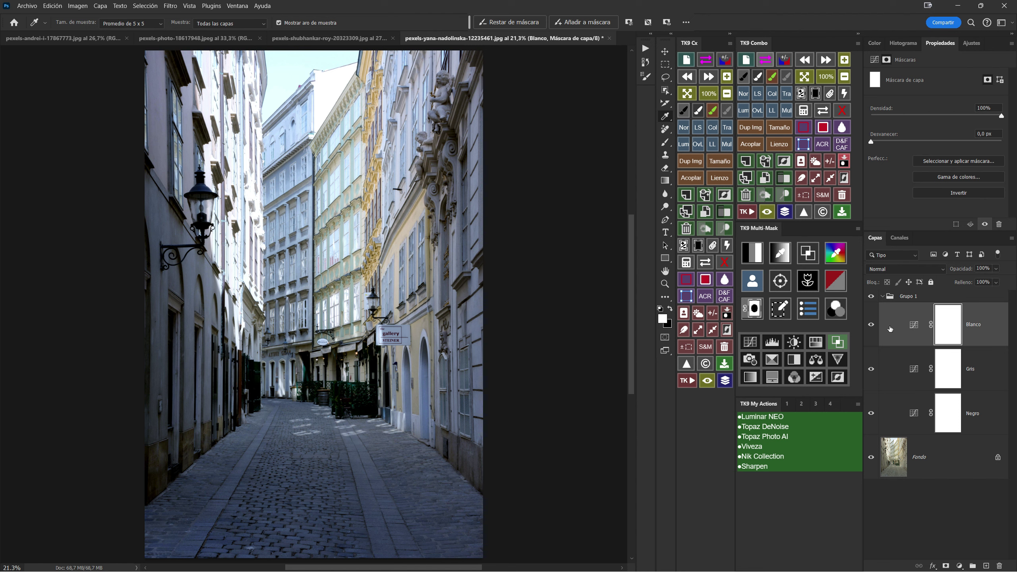
Step: Compare with Blanco toggled, then delete Blanco's layer mask and confirm Eliminar
left_click(871, 325)
left_click(871, 325)
left_click(871, 325)
left_click_drag(943, 332, 1001, 567)
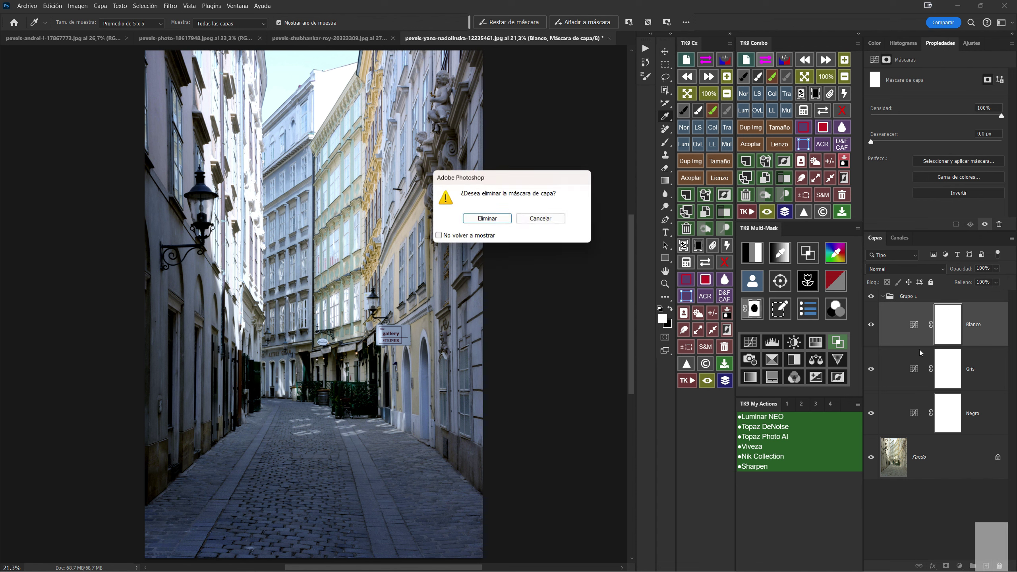
left_click(499, 219)
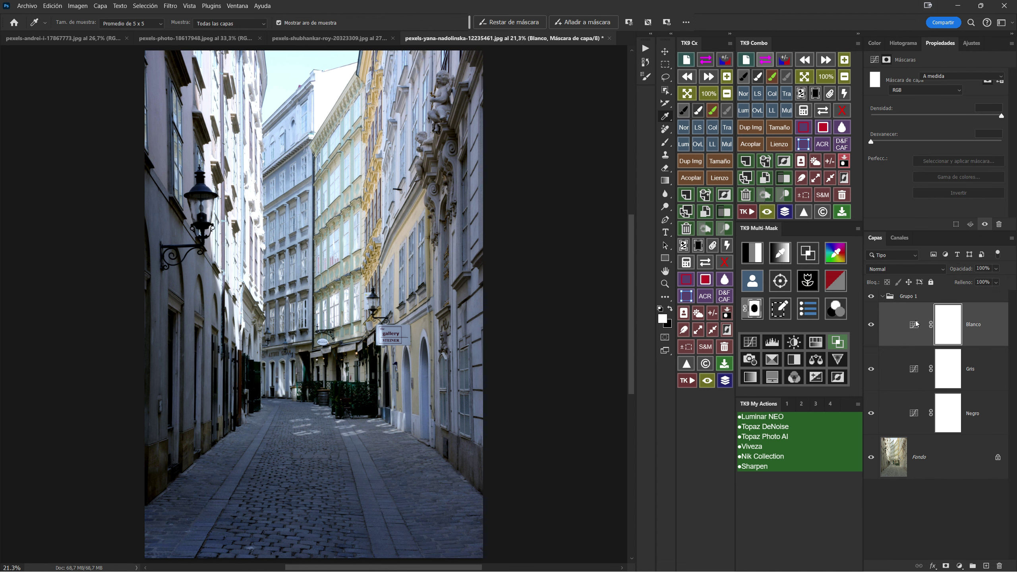
Step: Generate TK9 luminosity masks from Fondo, then preview and calculate the zone 5 mask
left_click(895, 459)
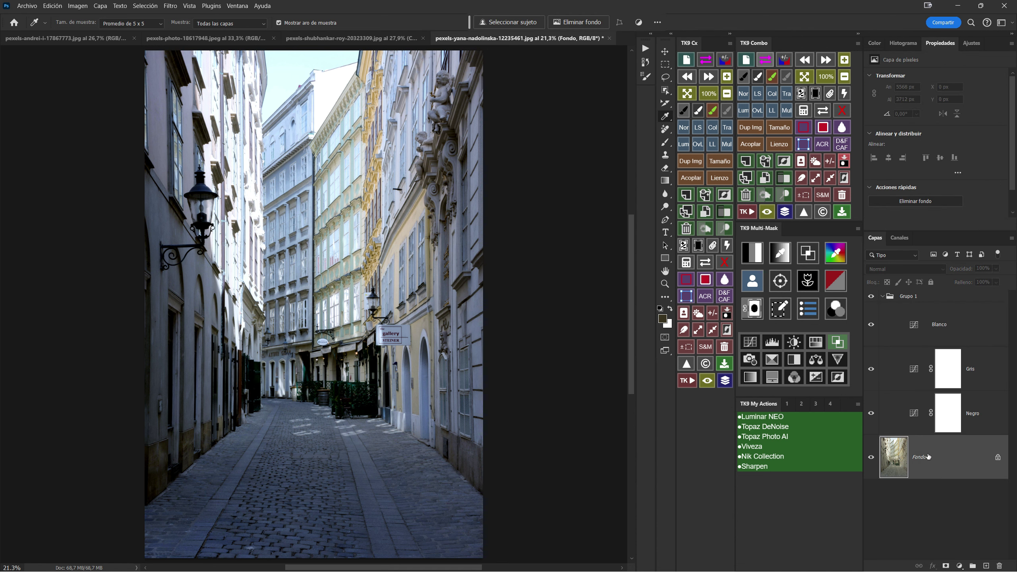
left_click(749, 261)
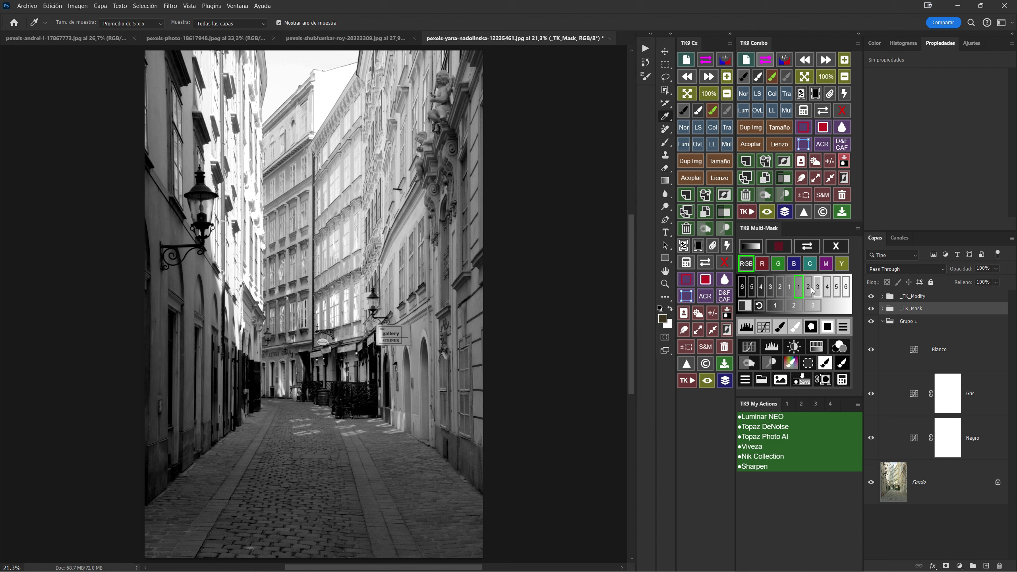
left_click(853, 385)
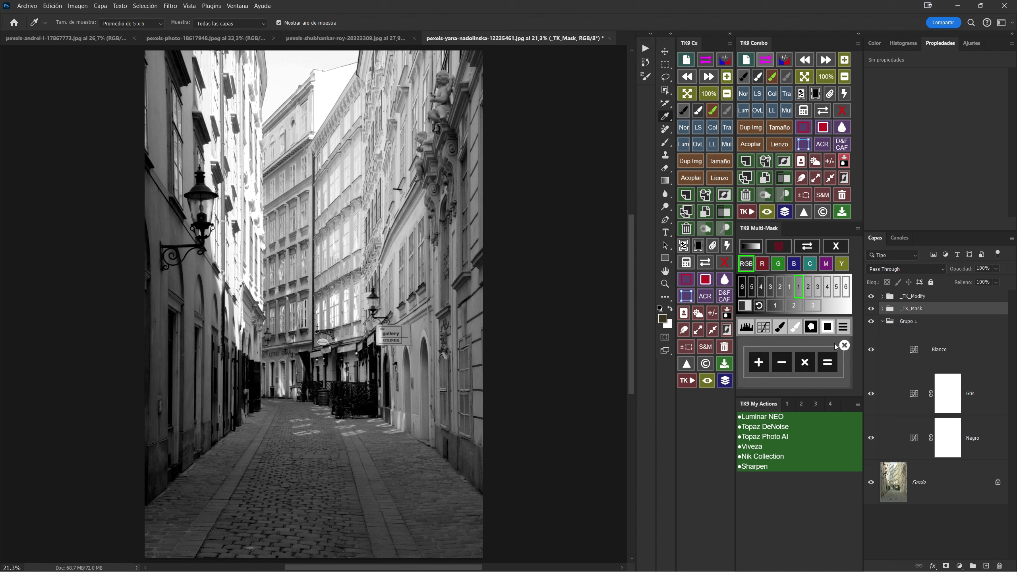
left_click(782, 366)
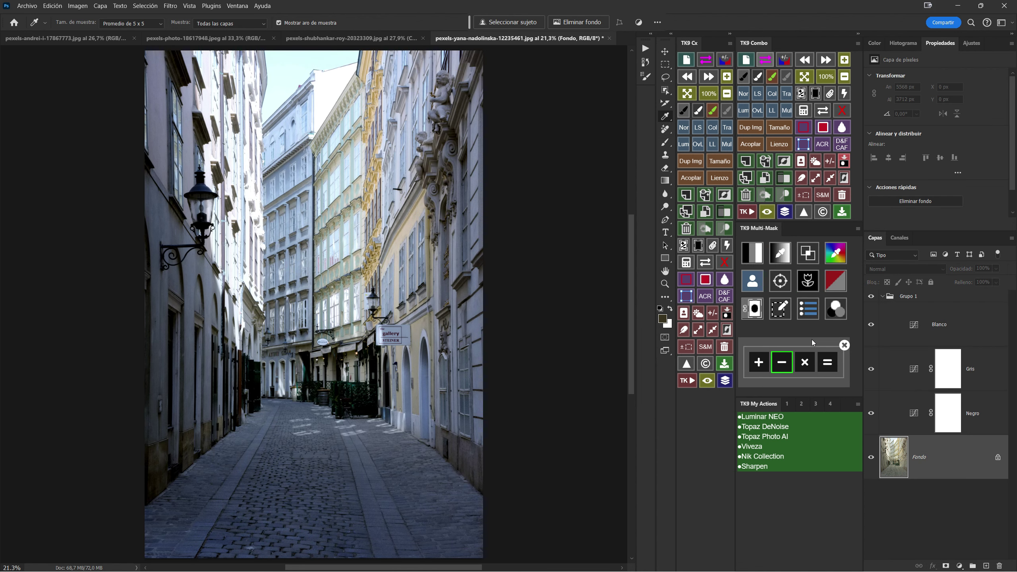
left_click(756, 254)
left_click(836, 287)
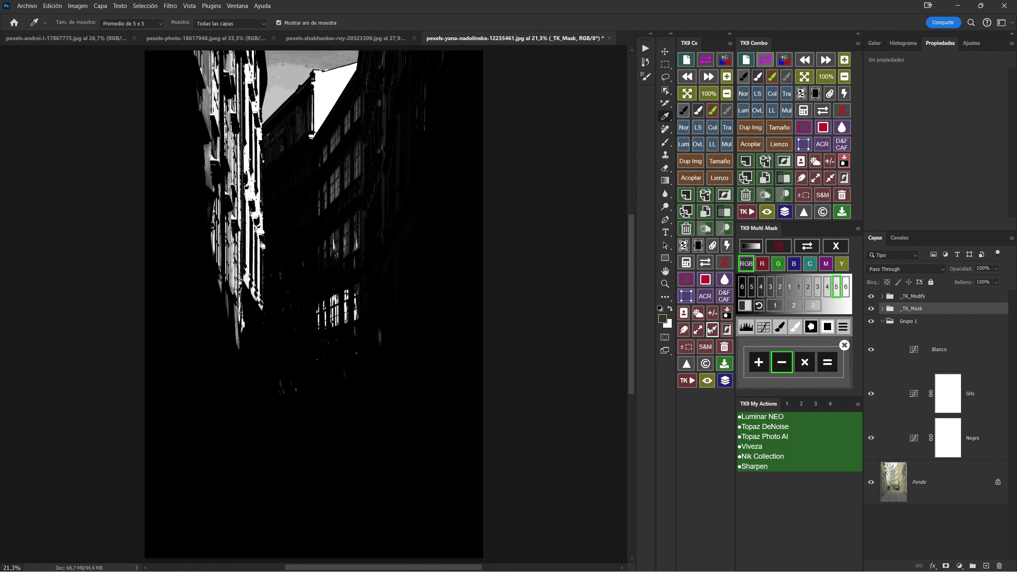
left_click(828, 364)
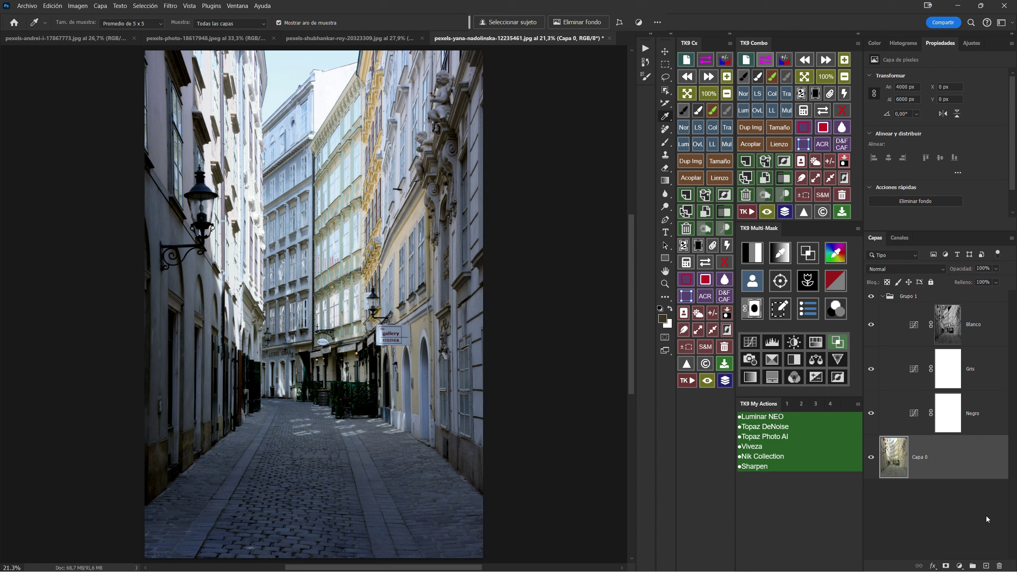
left_click(871, 325)
left_click(871, 327)
left_click(872, 326)
left_click(872, 327)
left_click(872, 328)
left_click(997, 270)
left_click_drag(1007, 283, 1008, 282)
left_click(919, 332)
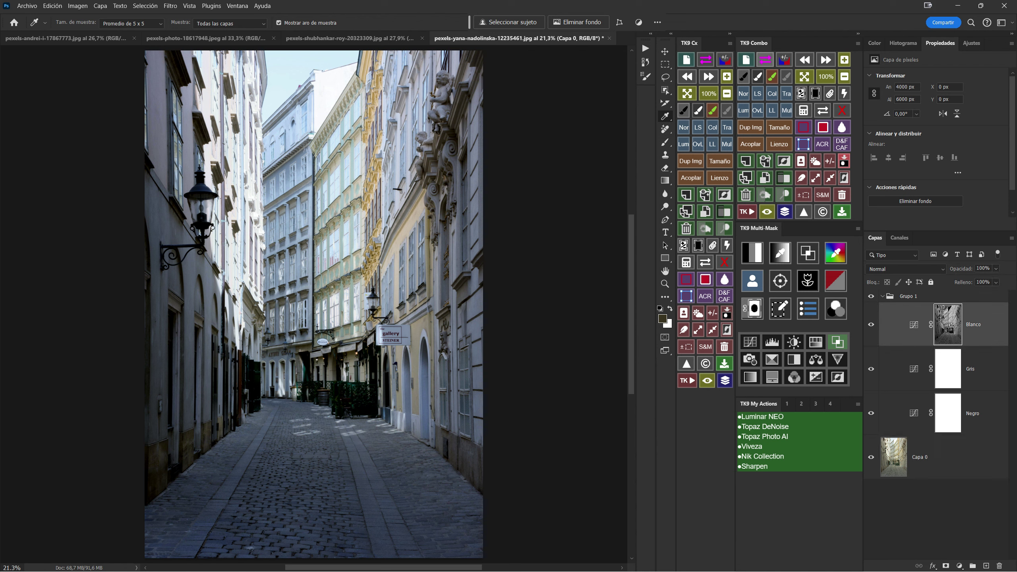
left_click(997, 269)
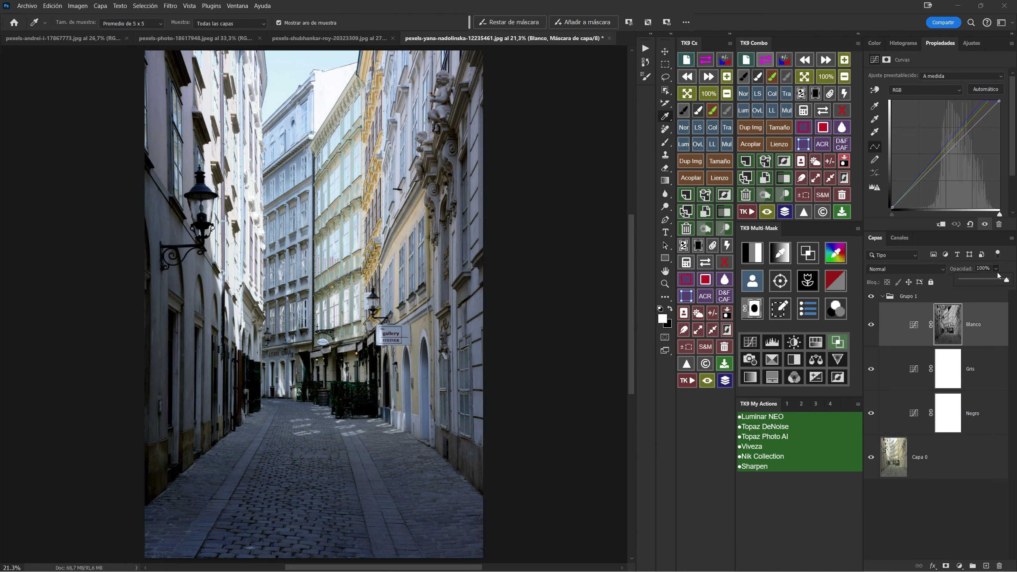
left_click_drag(1007, 281, 988, 282)
left_click(871, 325)
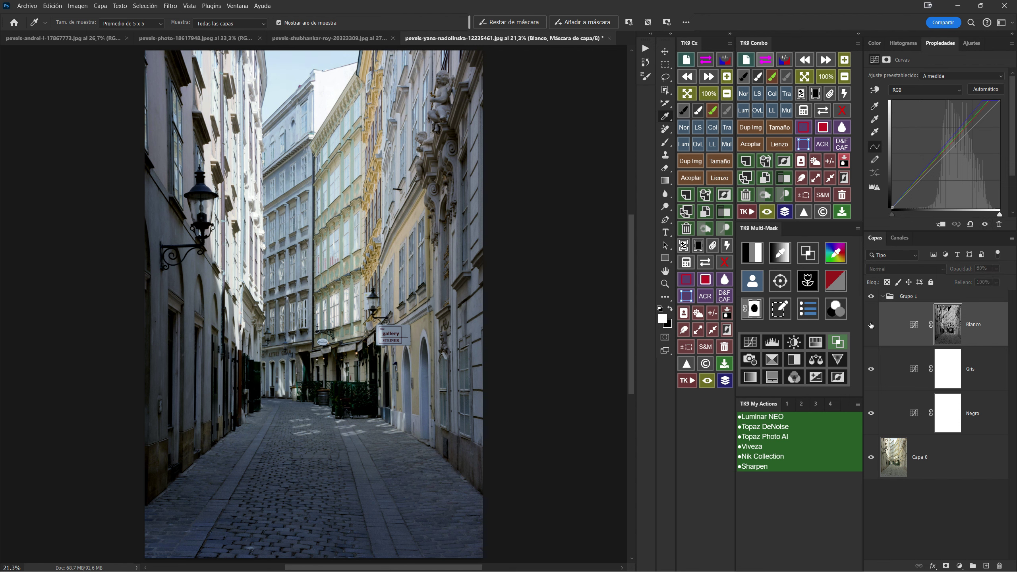
left_click(872, 325)
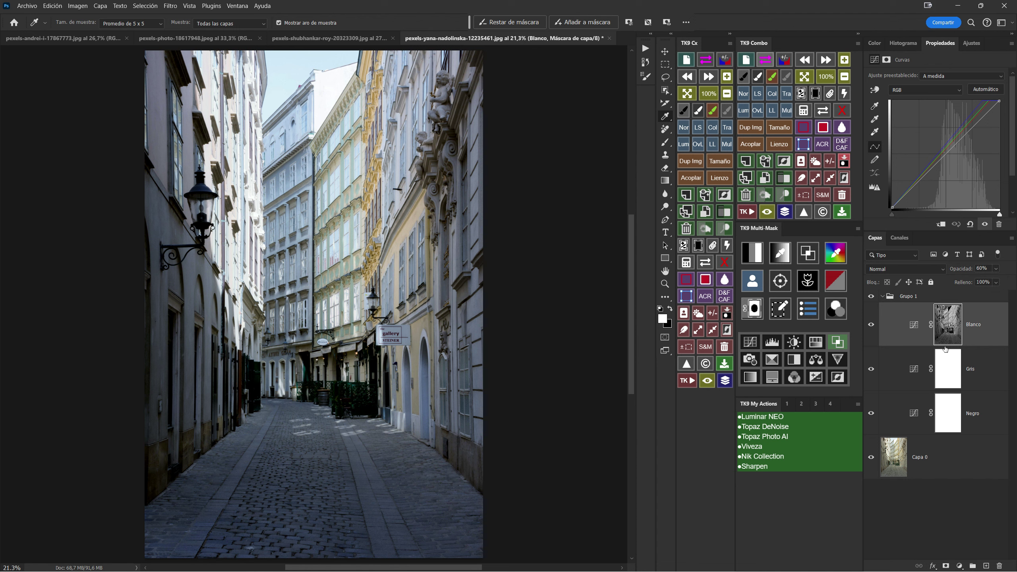
left_click_drag(960, 272, 977, 273)
left_click(913, 325)
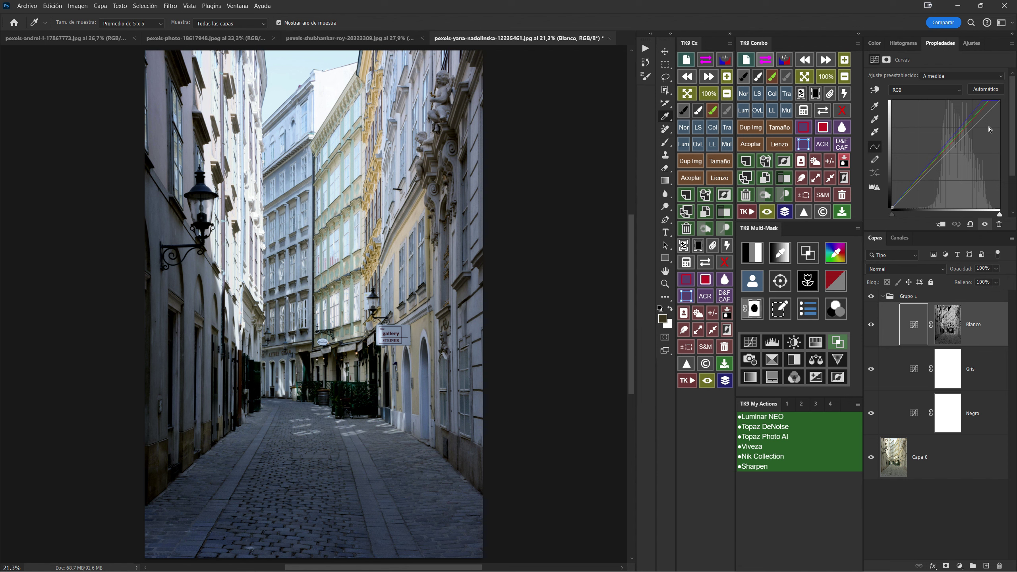
mouse_move(1001, 101)
left_mouse_down()
mouse_move(1002, 90)
mouse_move(1001, 107)
left_mouse_up()
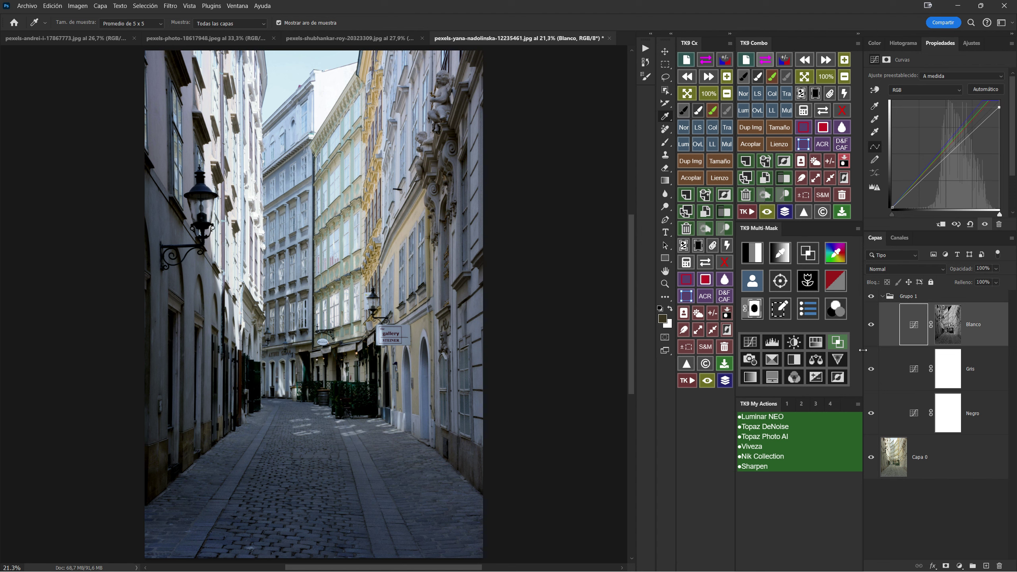
left_click(914, 370)
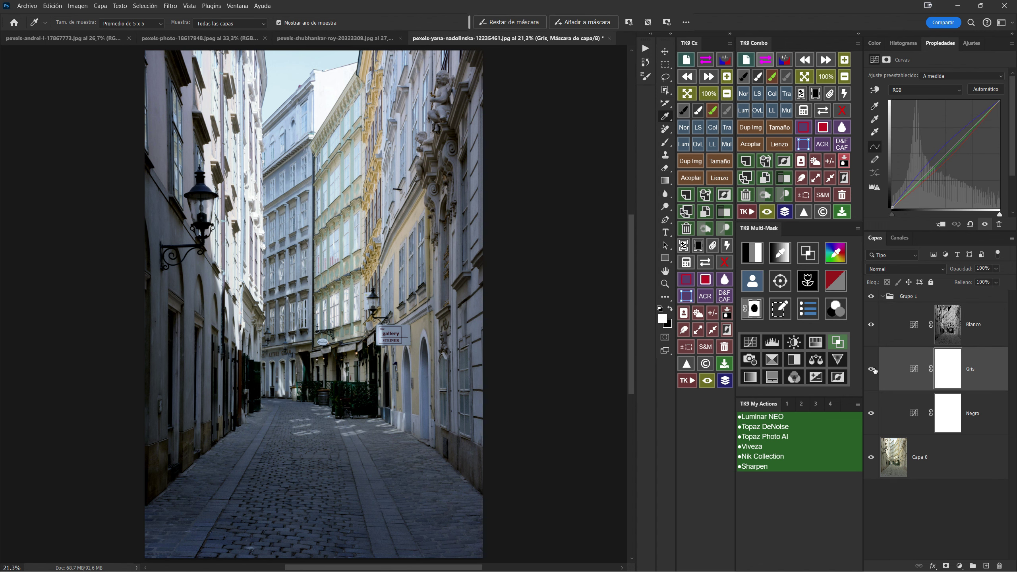
Step: Raise the Gris curve's Azul (blue) channel point slightly
left_click(871, 369)
left_click(872, 370)
left_click(872, 370)
left_click(918, 92)
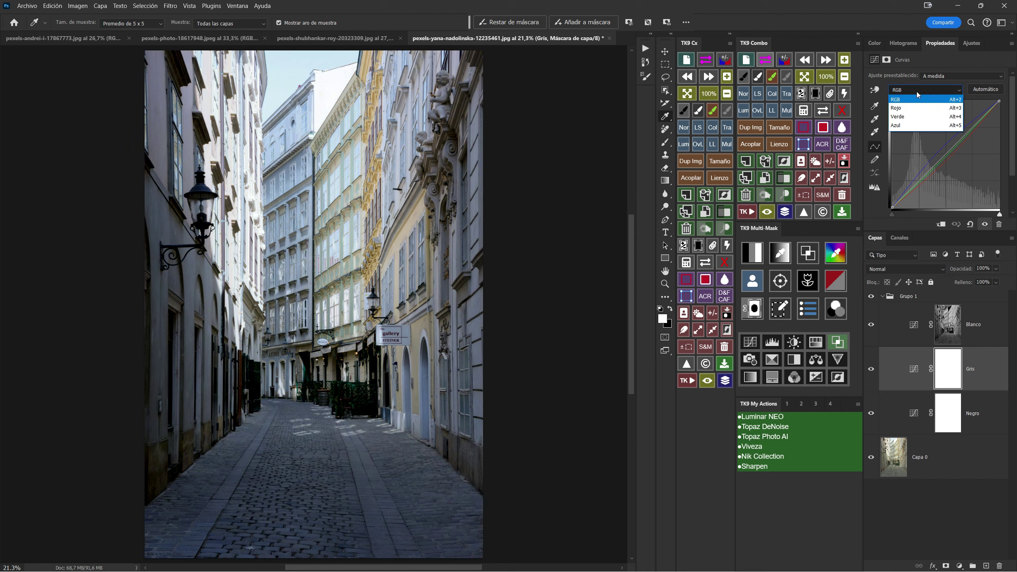
left_click(913, 125)
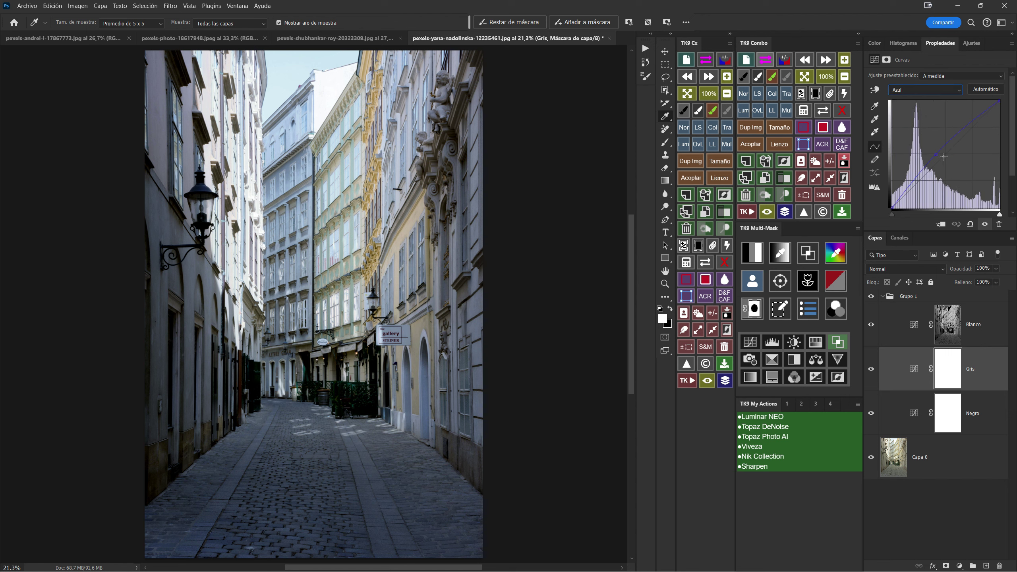
left_click_drag(937, 155, 943, 153)
left_click_drag(943, 153, 947, 151)
Step: Compare with Gris toggled, then delete Gris's layer mask and confirm
left_click(873, 371)
left_click(872, 370)
left_click(872, 370)
left_click(872, 370)
left_click_drag(945, 373, 1000, 566)
left_click(486, 218)
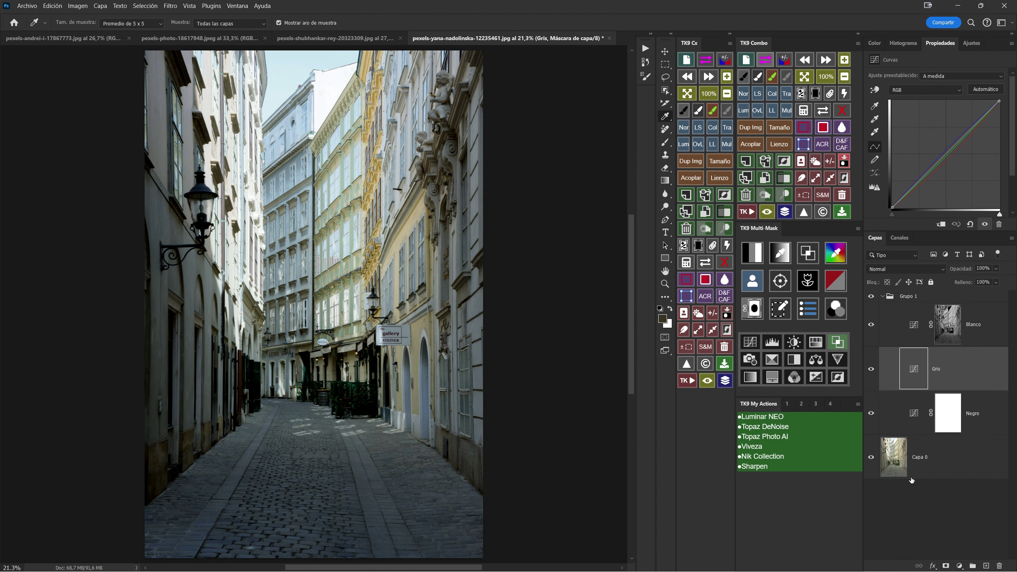
Step: From Capa 0, generate TK9 luminosity masks and load zone 3 as a selection
left_click(941, 468)
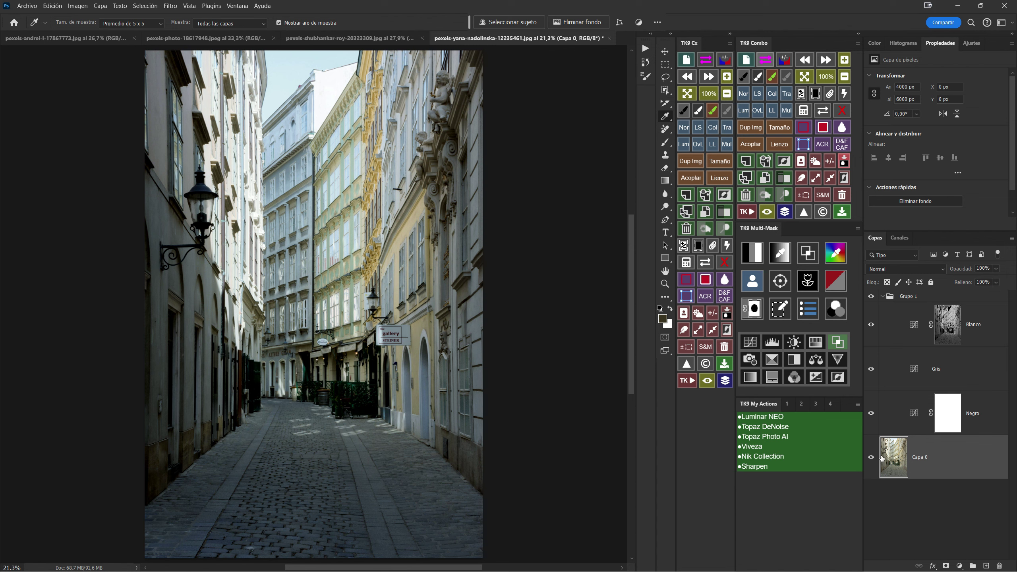
left_click(752, 252)
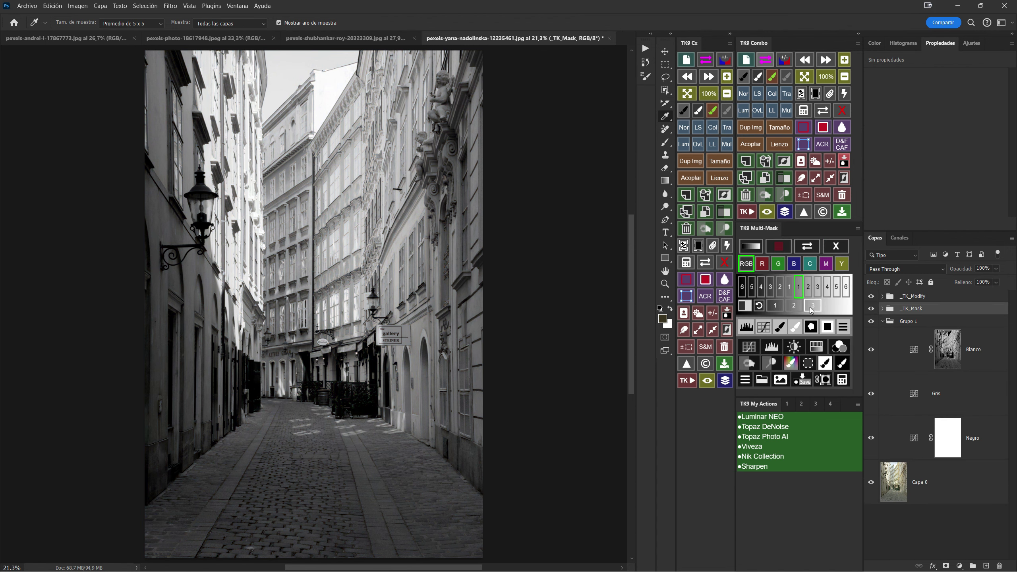
left_click(813, 306)
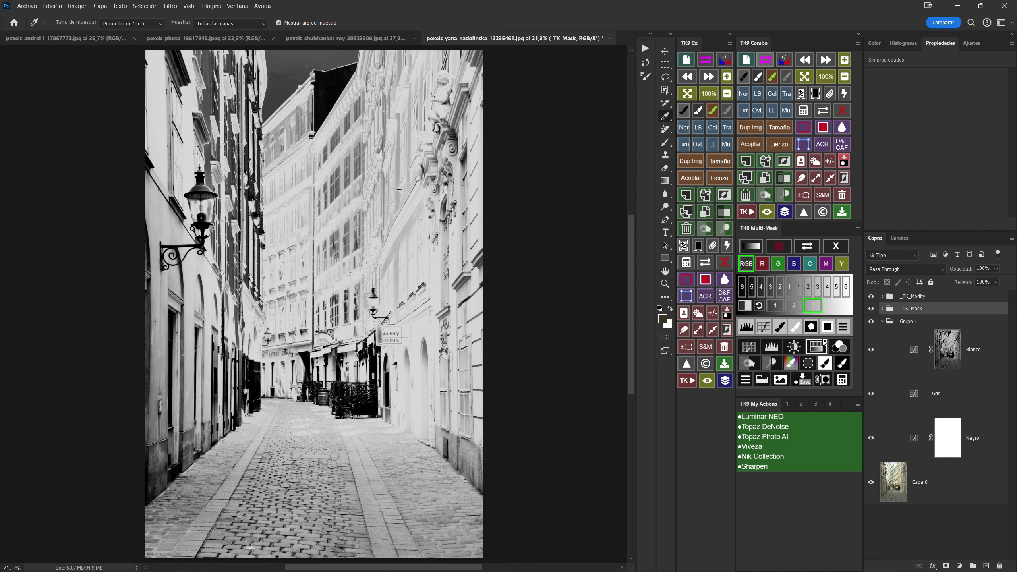
left_click(808, 363)
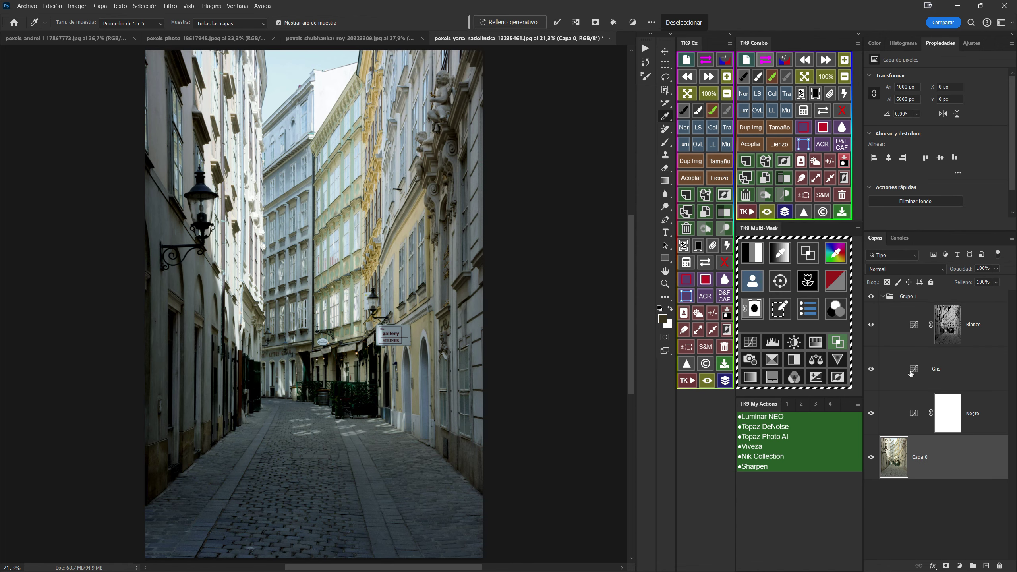
Step: Add the zone 3 selection as Gris's mask, compare, and collapse Grupo 1
left_click(911, 374)
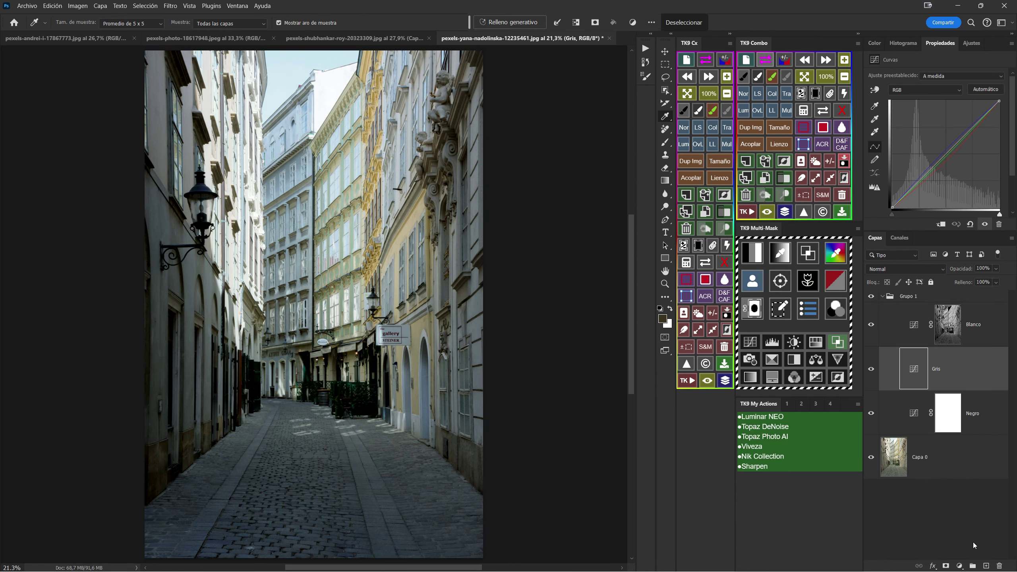
left_click(946, 567)
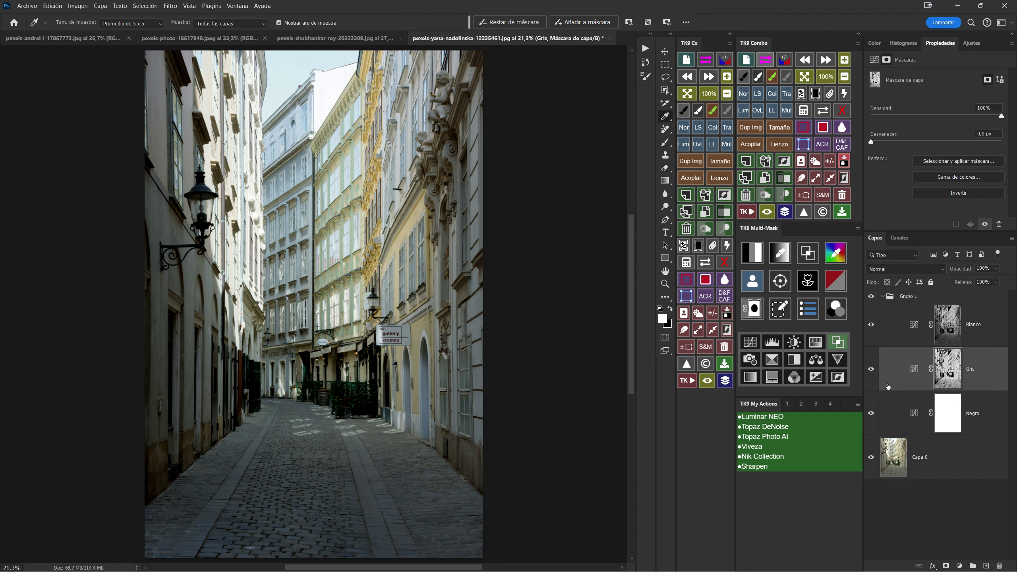
left_click(871, 369)
left_click(872, 370)
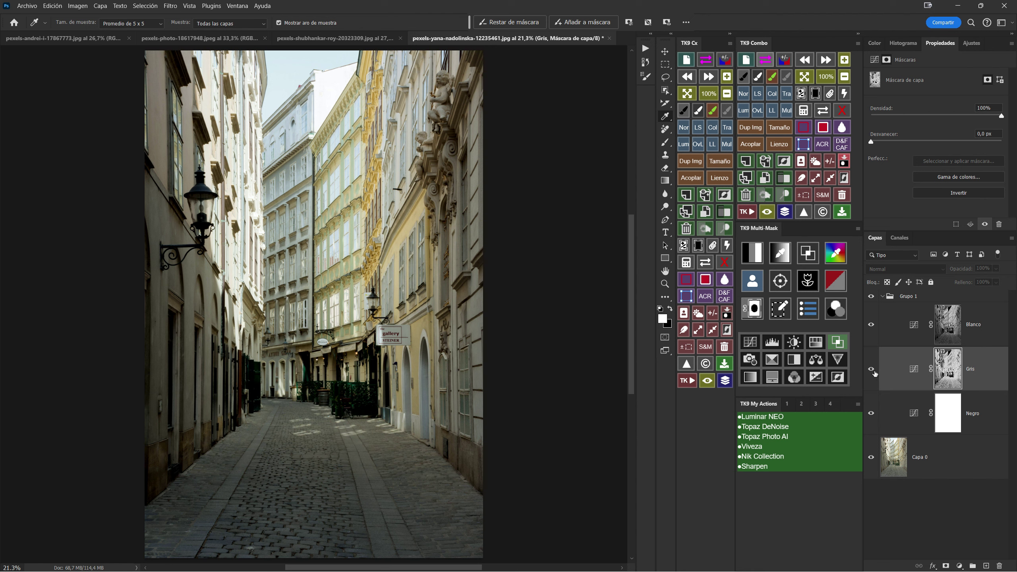
left_click(883, 297)
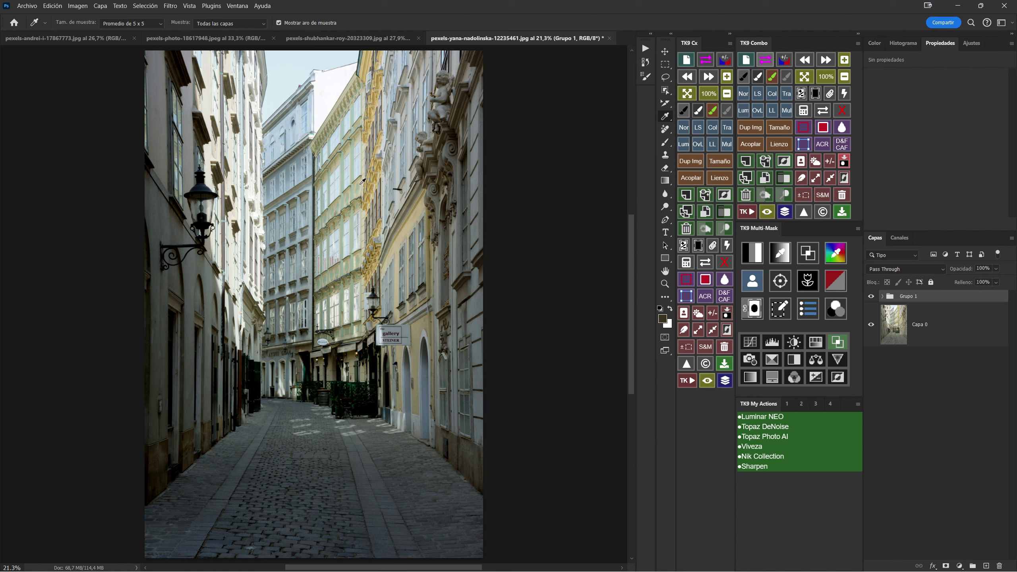
left_click(871, 297)
left_click(871, 297)
left_click(872, 297)
left_click(872, 297)
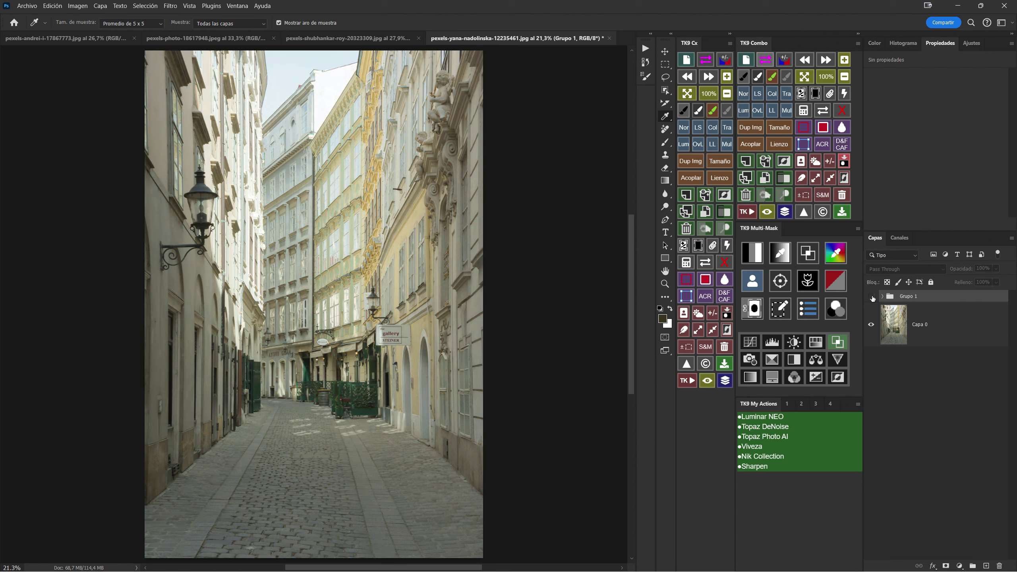
left_click(872, 296)
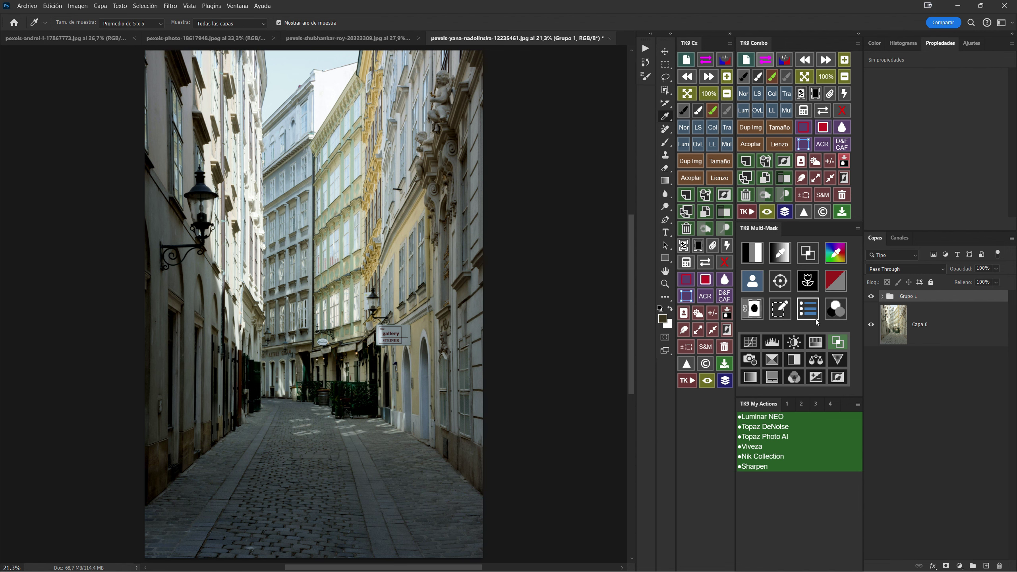